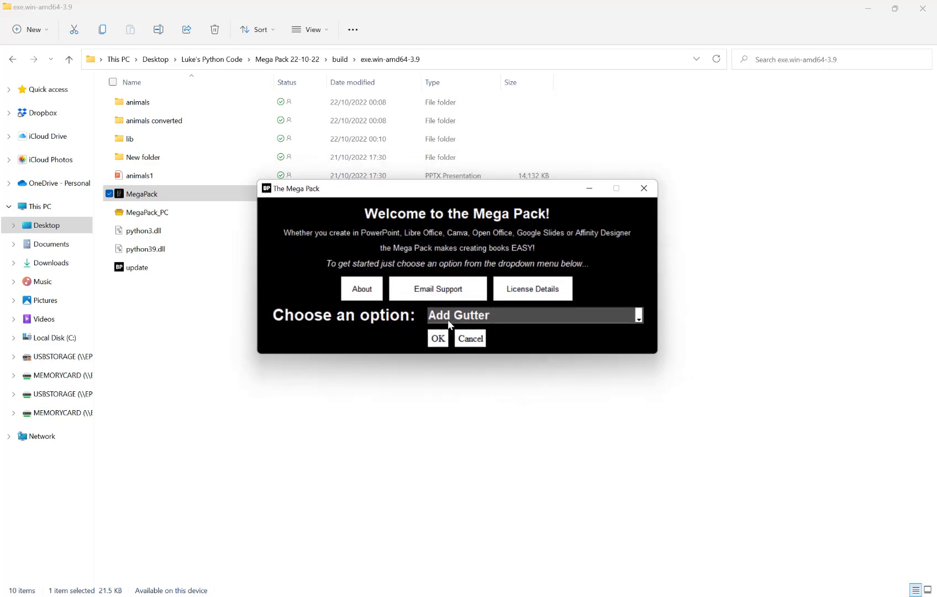
Choose the Calendar option in the Mega Pack and open its calendar creation window.
click(461, 317)
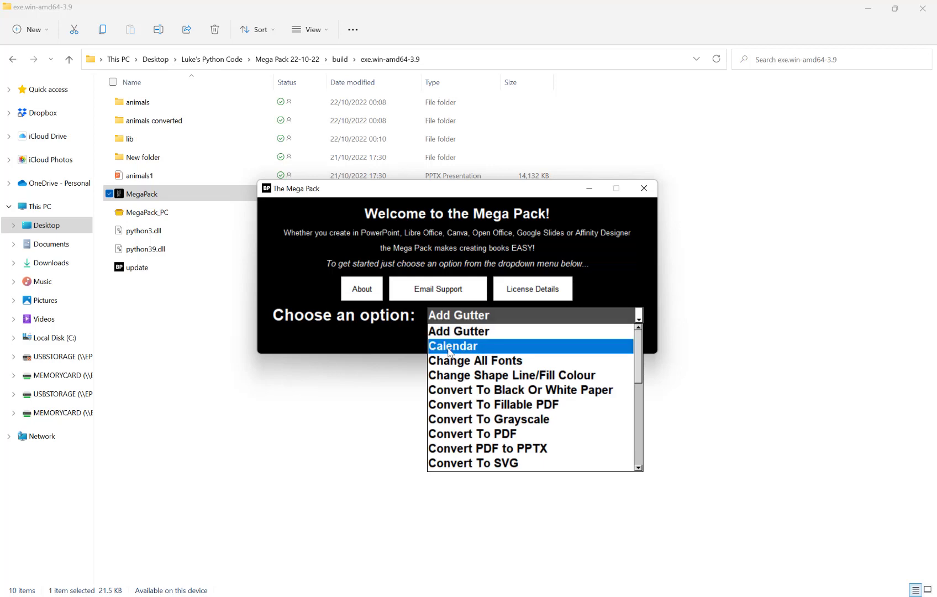
click(464, 346)
click(431, 341)
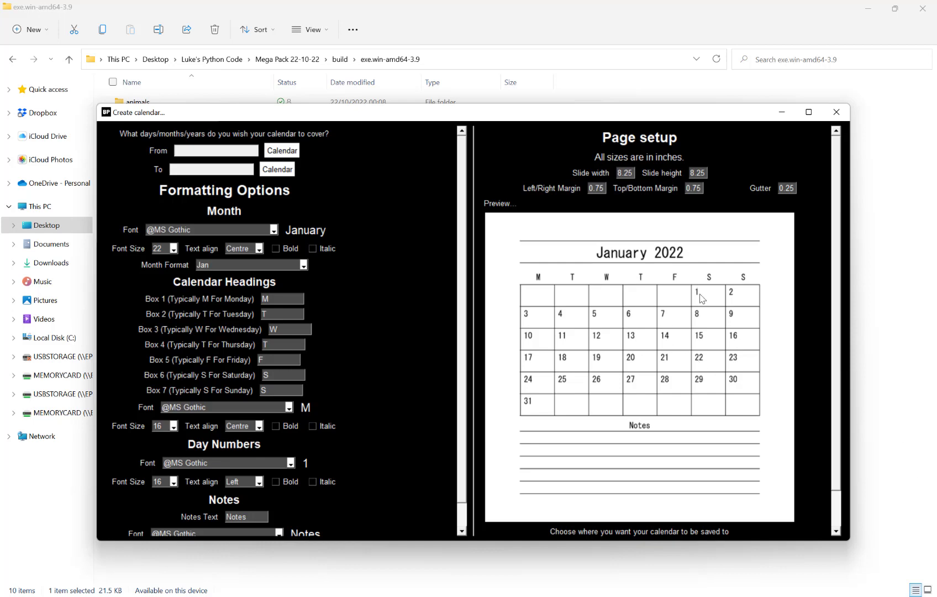
Set the calendar's From date to 1 January 2023.
click(285, 150)
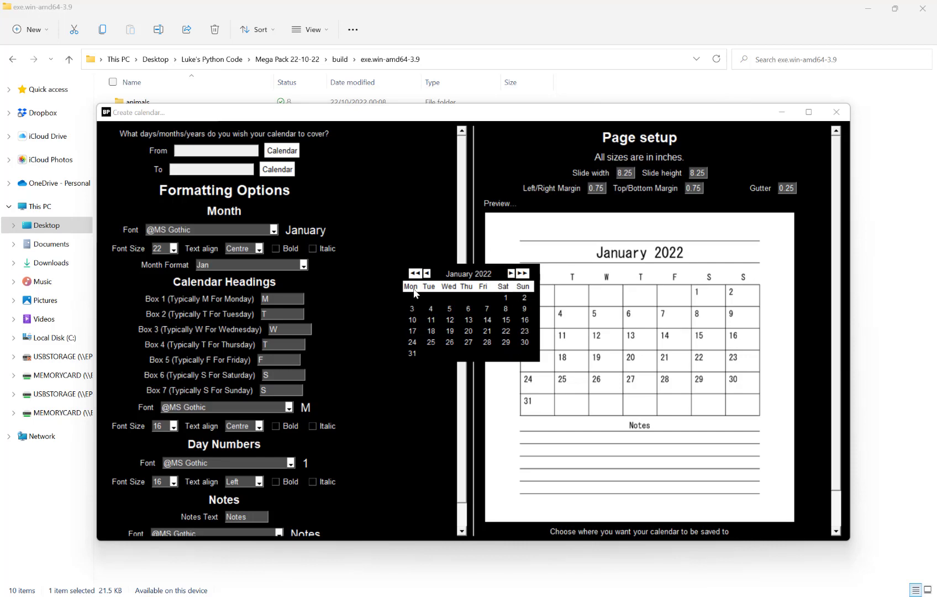
click(511, 274)
click(511, 273)
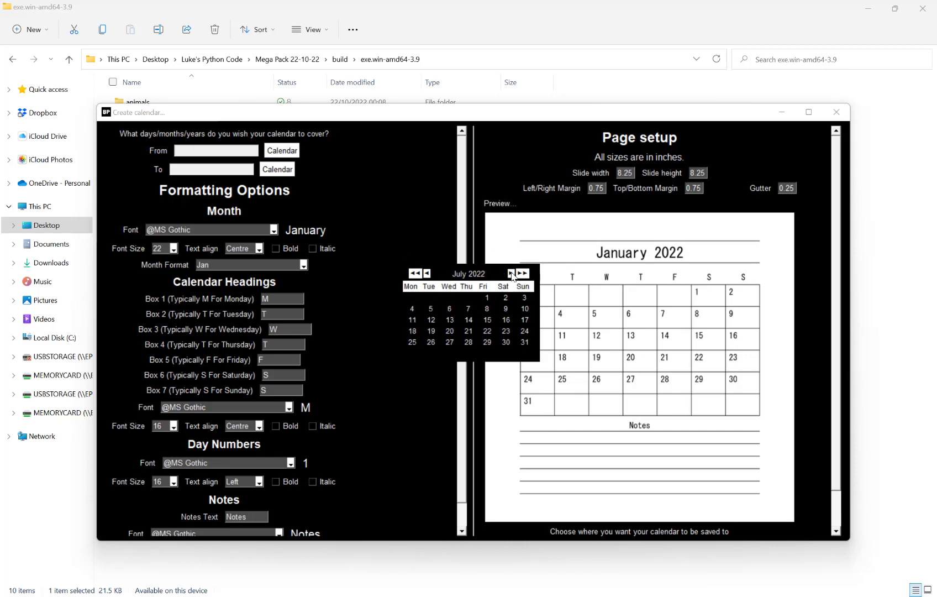
click(512, 273)
click(512, 273)
click(512, 274)
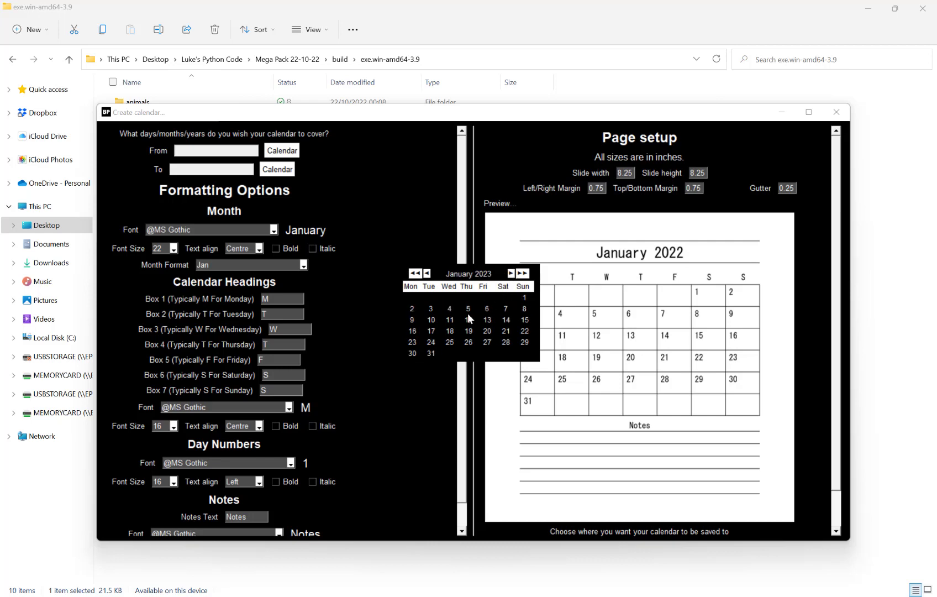
click(523, 298)
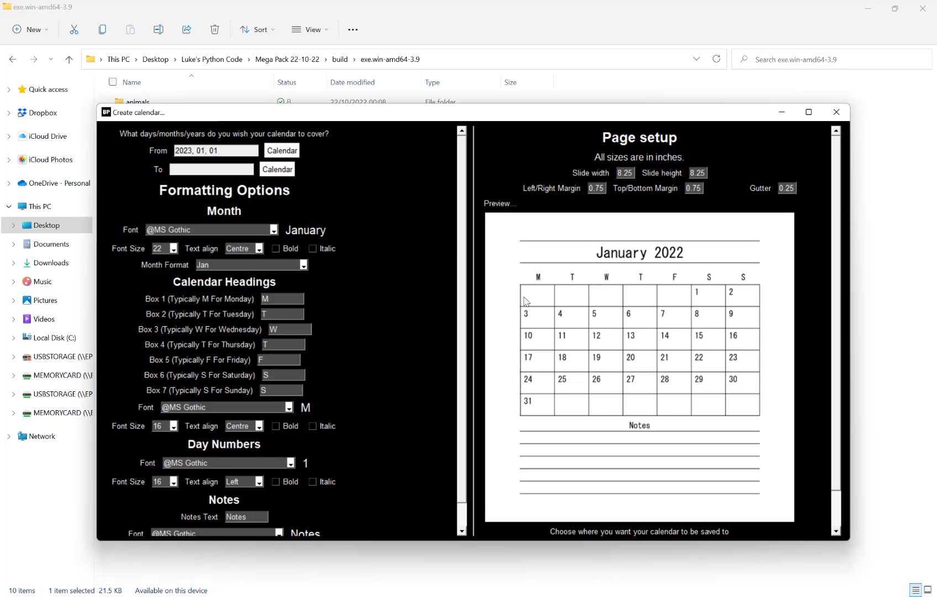
Set the calendar's To date to 31 December 2023.
click(278, 169)
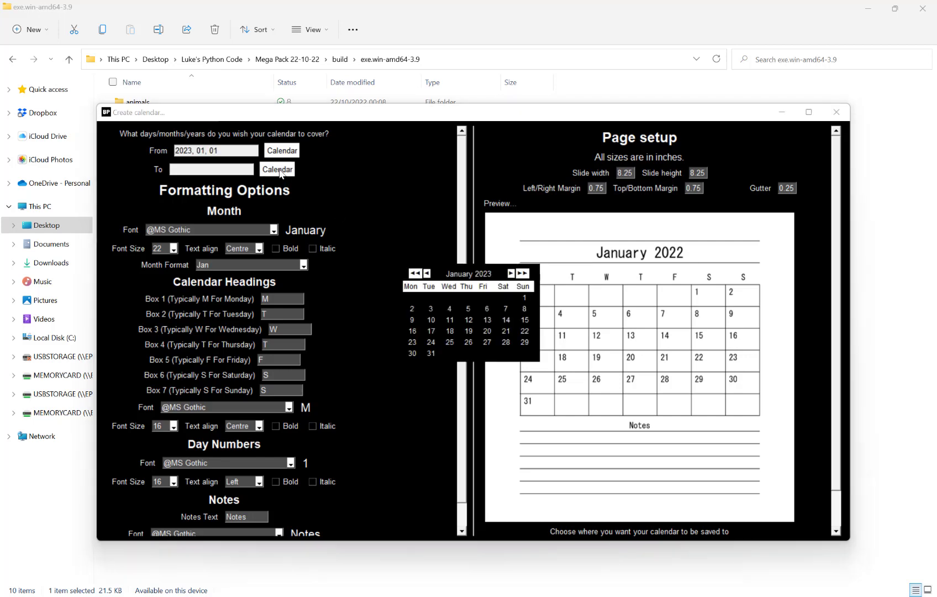
click(522, 273)
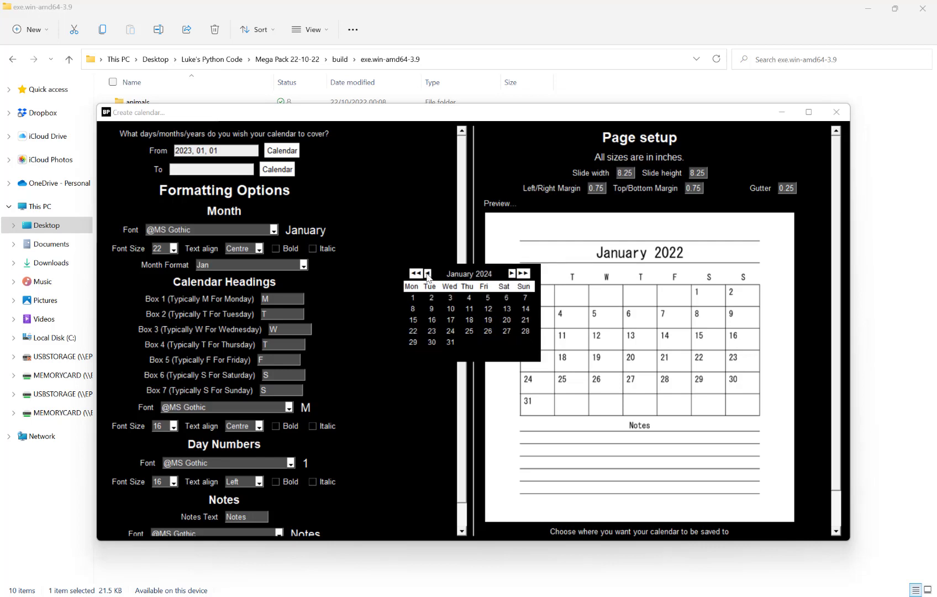
click(427, 273)
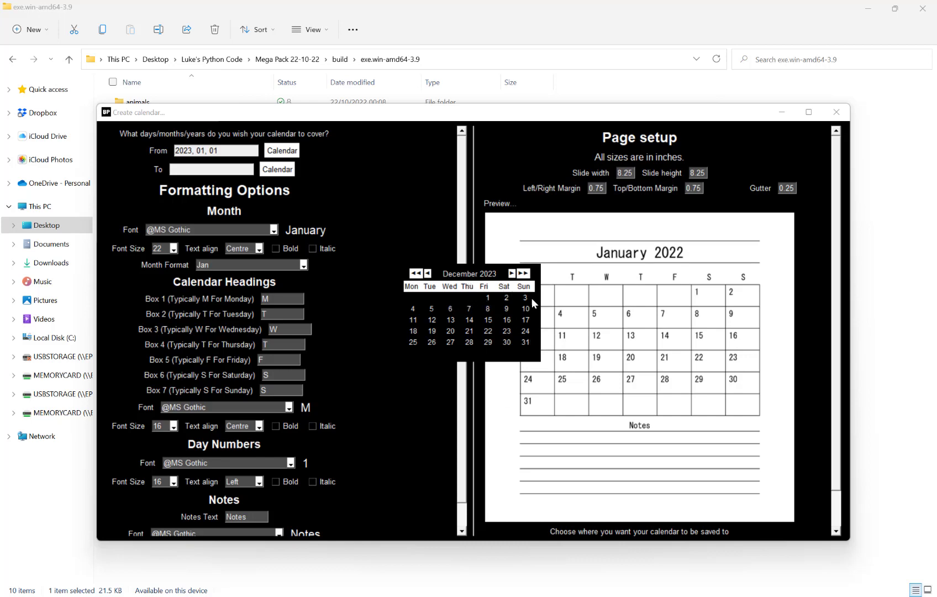
click(525, 342)
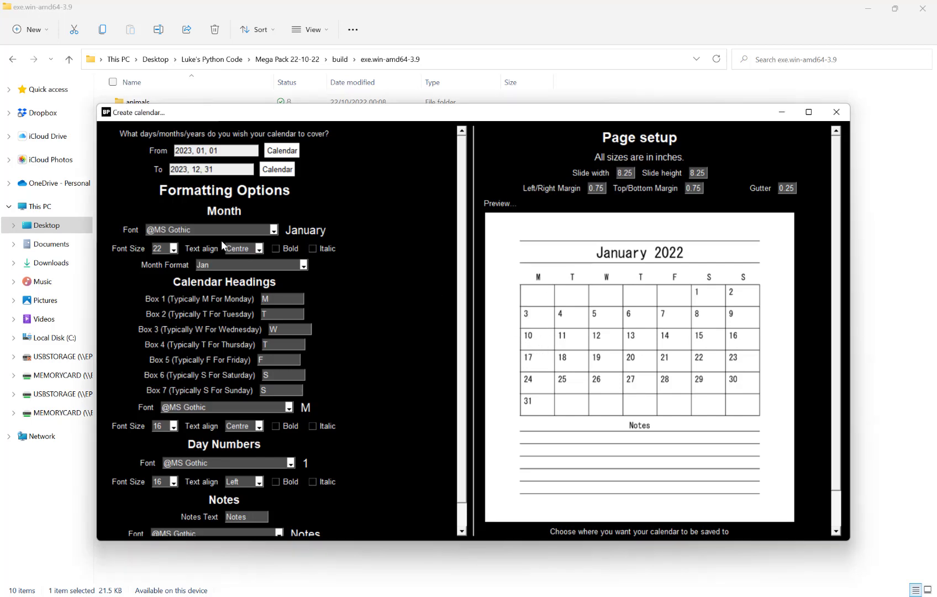
Try Algerian and Arial Narrow as the font for the Month text.
click(211, 228)
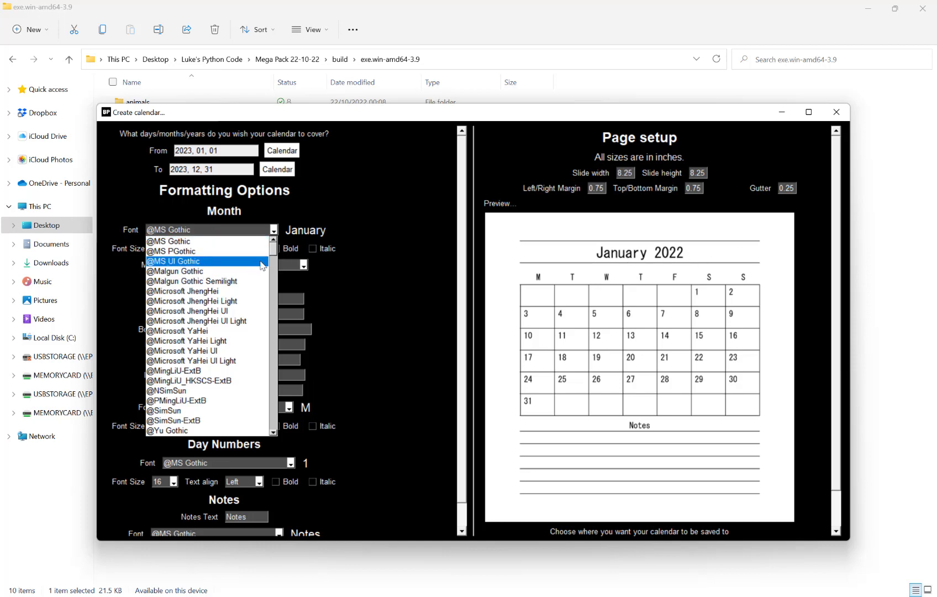
mouse_move(276, 253)
mouse_down()
mouse_move(276, 354)
mouse_move(276, 251)
mouse_up()
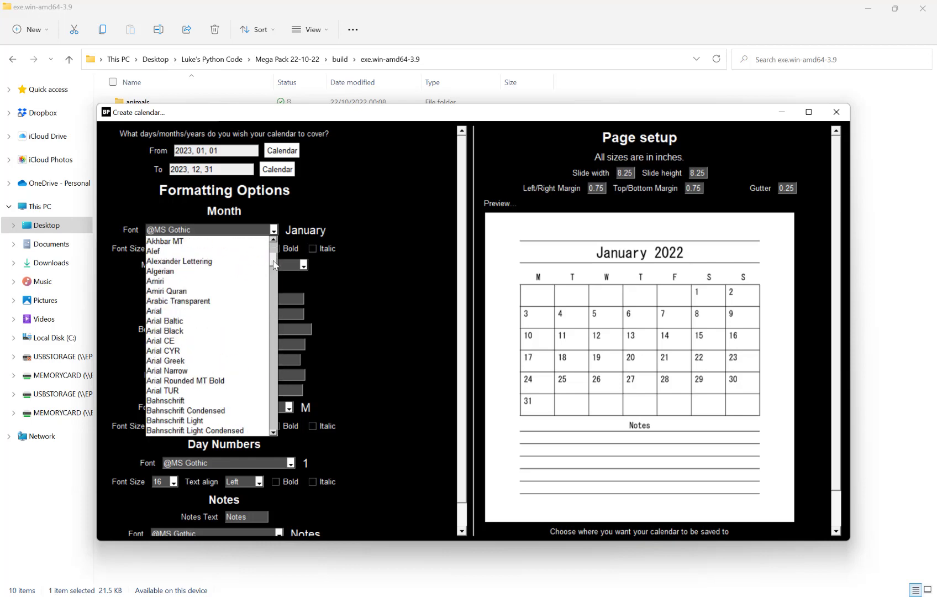
click(220, 274)
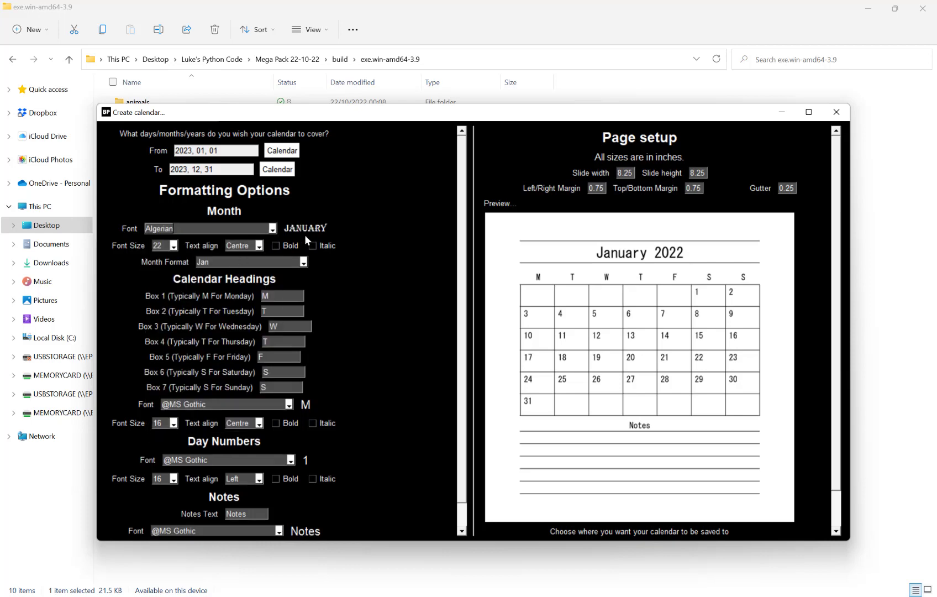
click(241, 230)
click(211, 367)
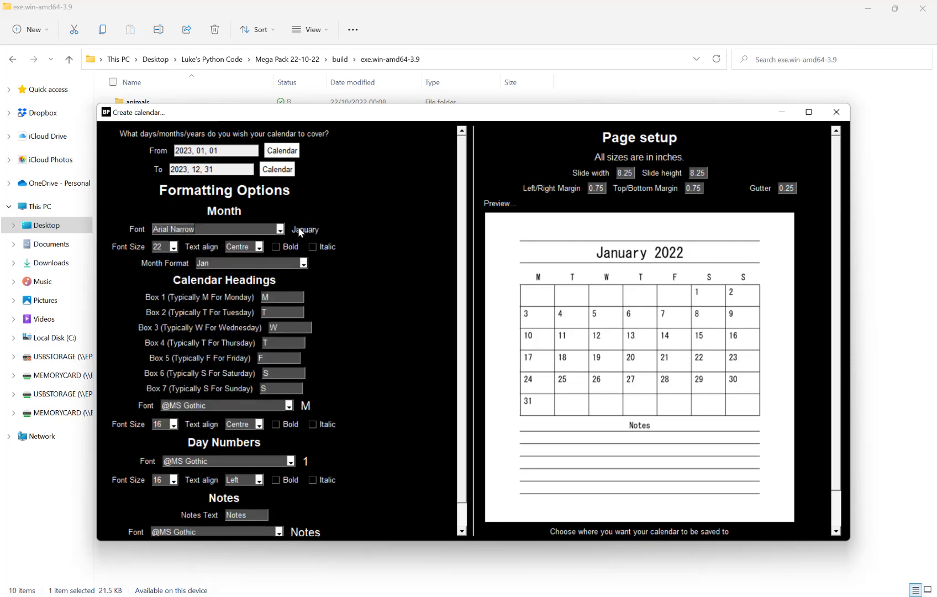
Set the Month font to Bahnschrift Light and make the month text bold, leaving its alignment centred.
click(267, 232)
click(232, 420)
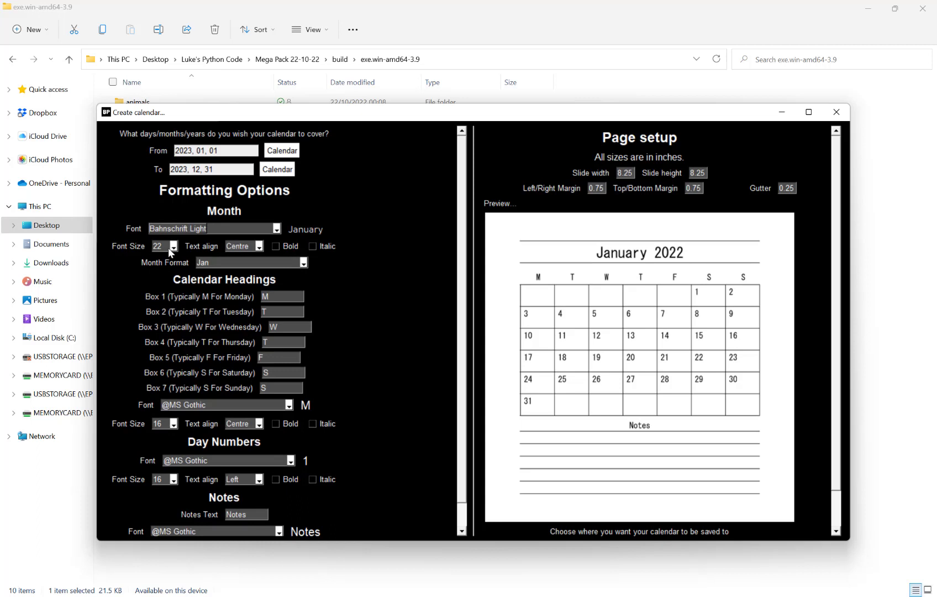
click(243, 247)
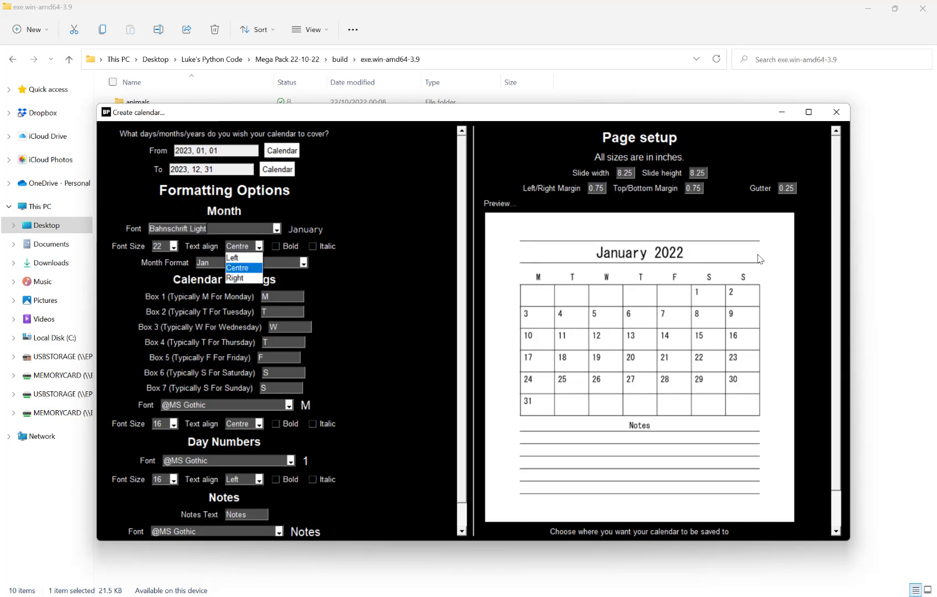
click(369, 257)
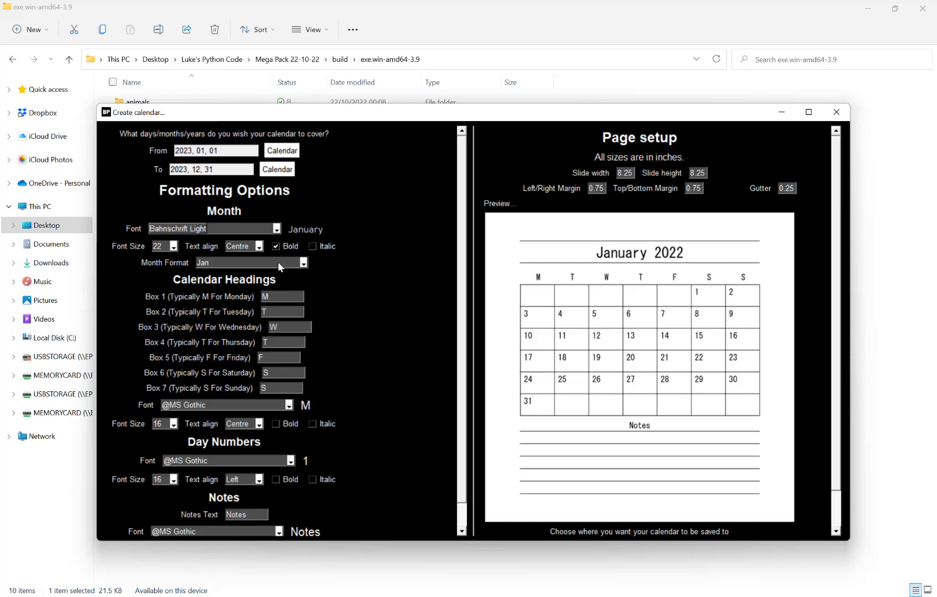
Set the month format to the full month name with a two-digit year, January 22.
click(205, 263)
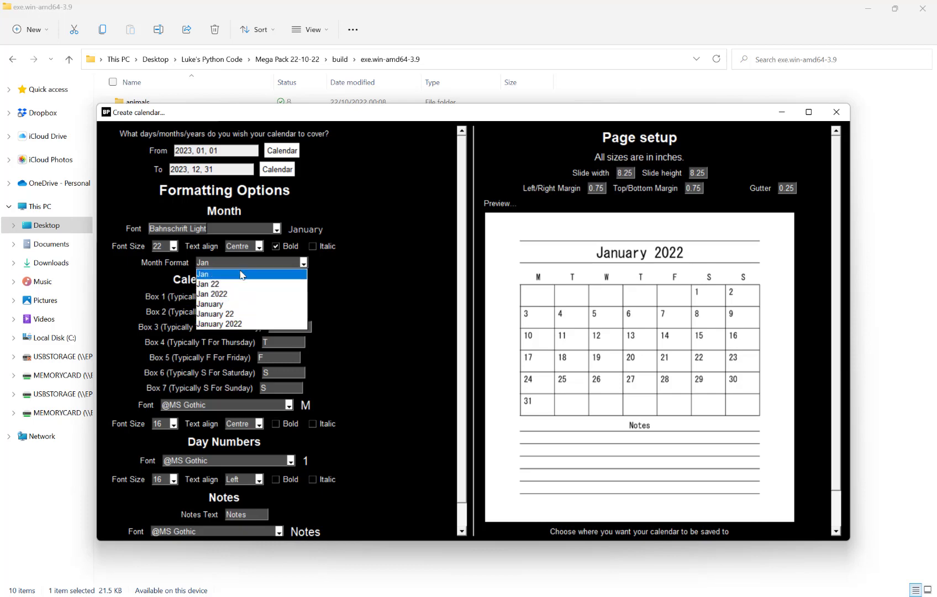
click(242, 325)
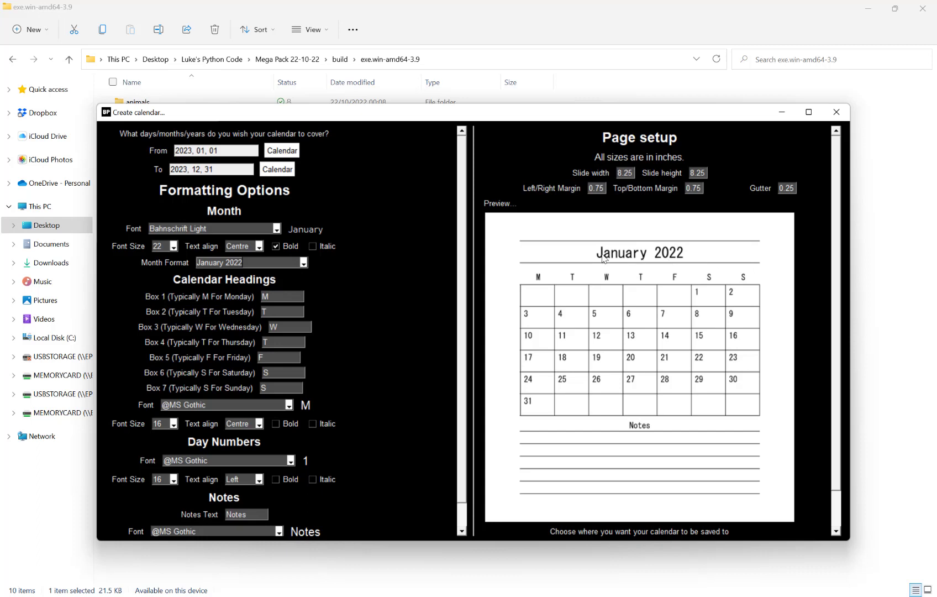
click(257, 259)
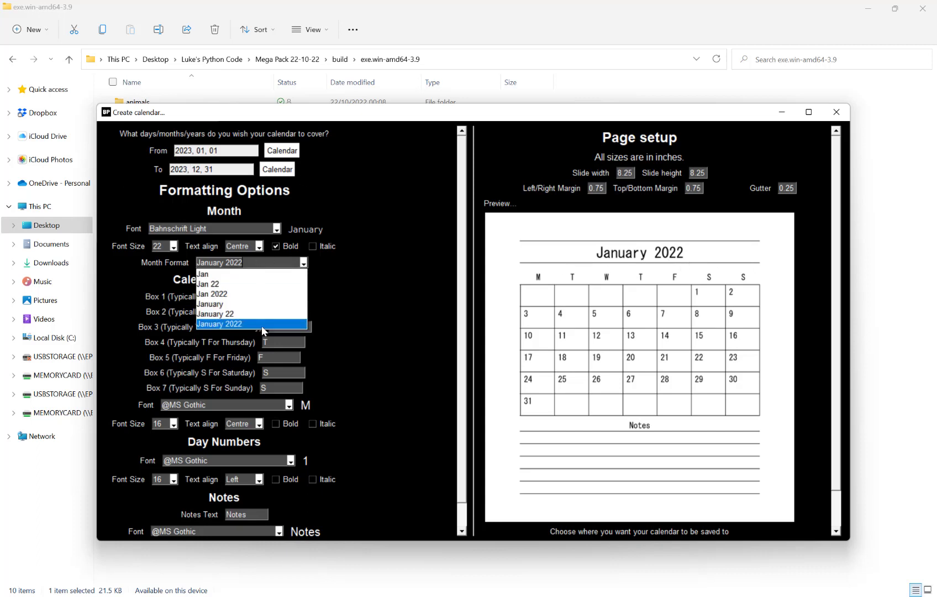
click(219, 314)
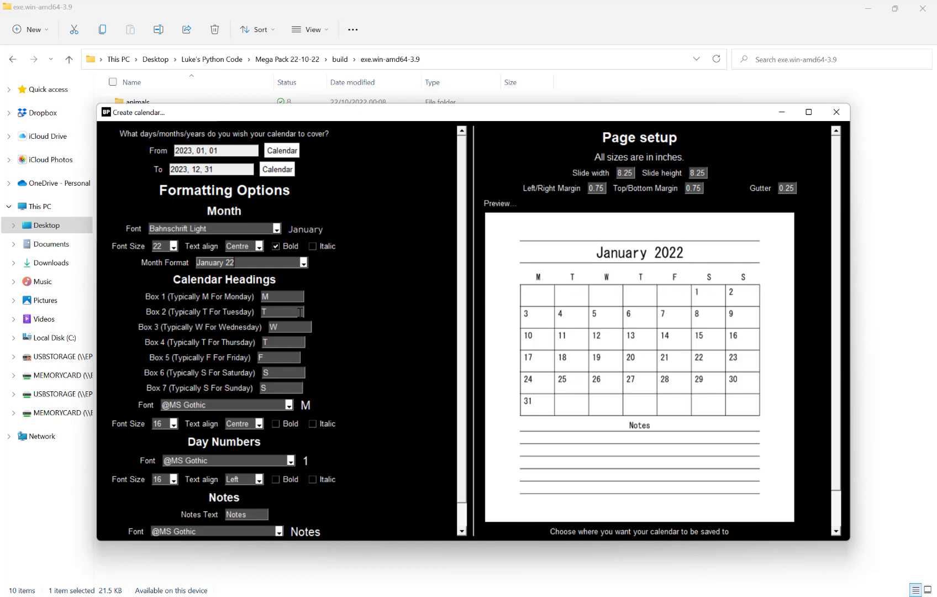
Set the Day Numbers font to Arial Black.
click(297, 295)
scroll(341, 320, down, 1)
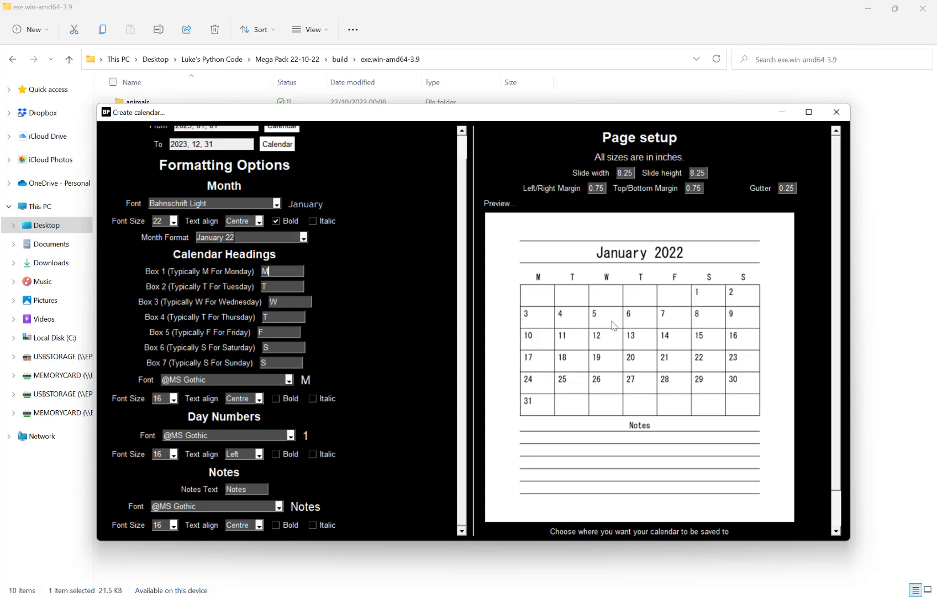
click(236, 437)
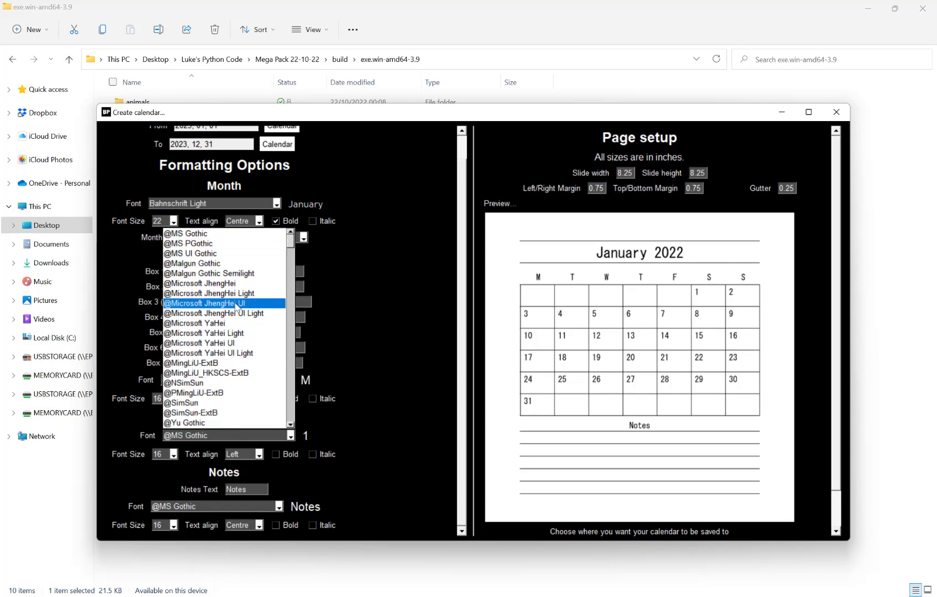
scroll(232, 298, down, 5)
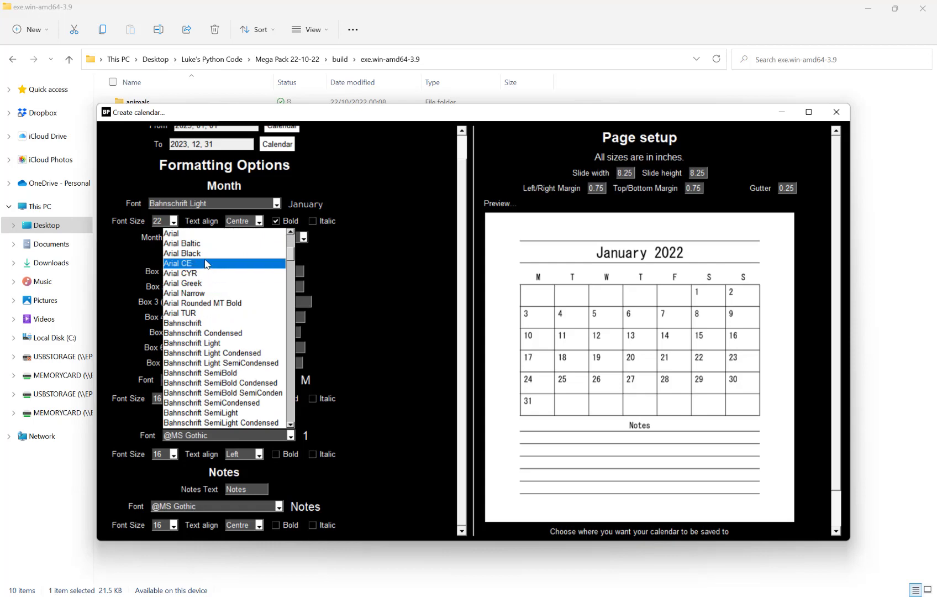
click(232, 253)
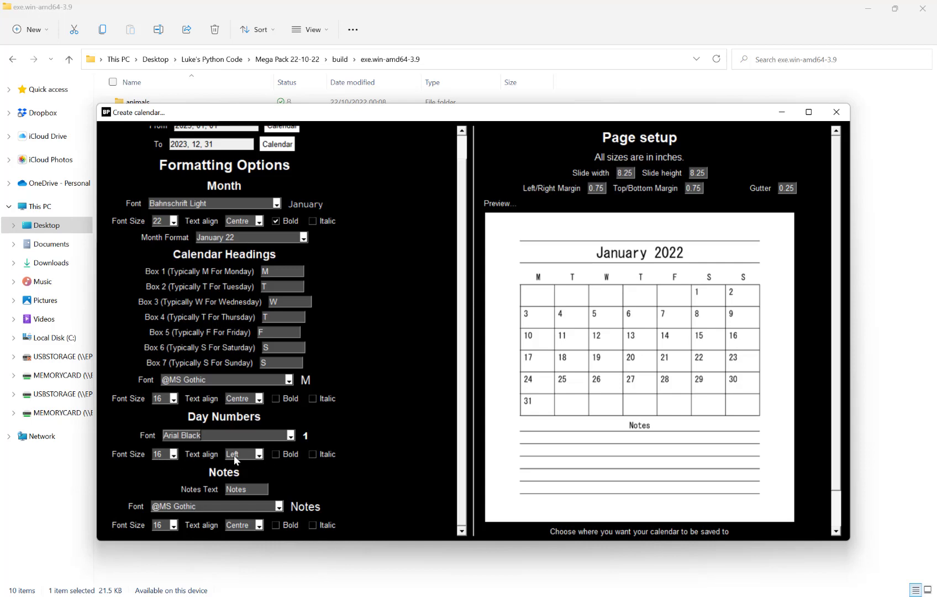
click(257, 454)
click(257, 453)
click(255, 456)
click(252, 458)
scroll(575, 365, down, 1)
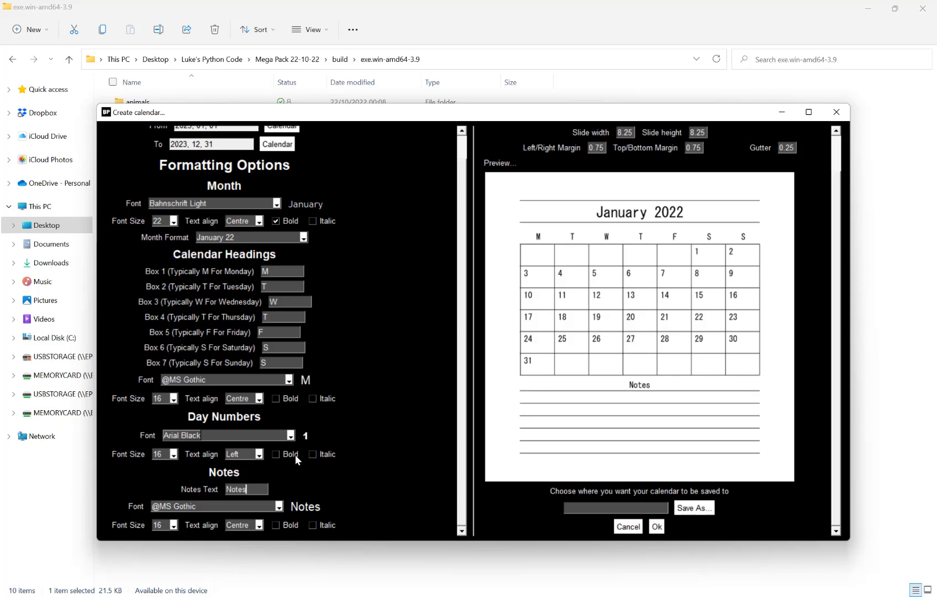
click(256, 526)
click(237, 537)
Set the page size to a slide width of 8.5 inches and a slide height of 11 inches.
scroll(558, 377, up, 1)
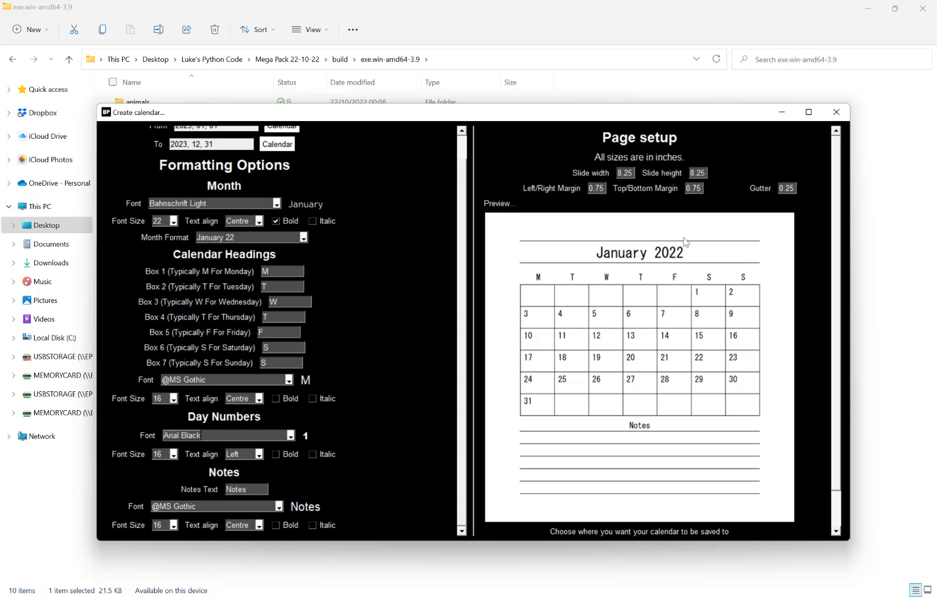
double_click(630, 171)
text(8.5)
double_click(697, 172)
text(11)
Set the page gutter to 0.
scroll(646, 237, down, 1)
scroll(645, 237, up, 1)
click(782, 189)
key(Delete)
key(Delete)
key(Delete)
Choose to save the calendar as a PowerPoint file named 2023 calendar in Downloads, and generate it.
scroll(689, 185, down, 1)
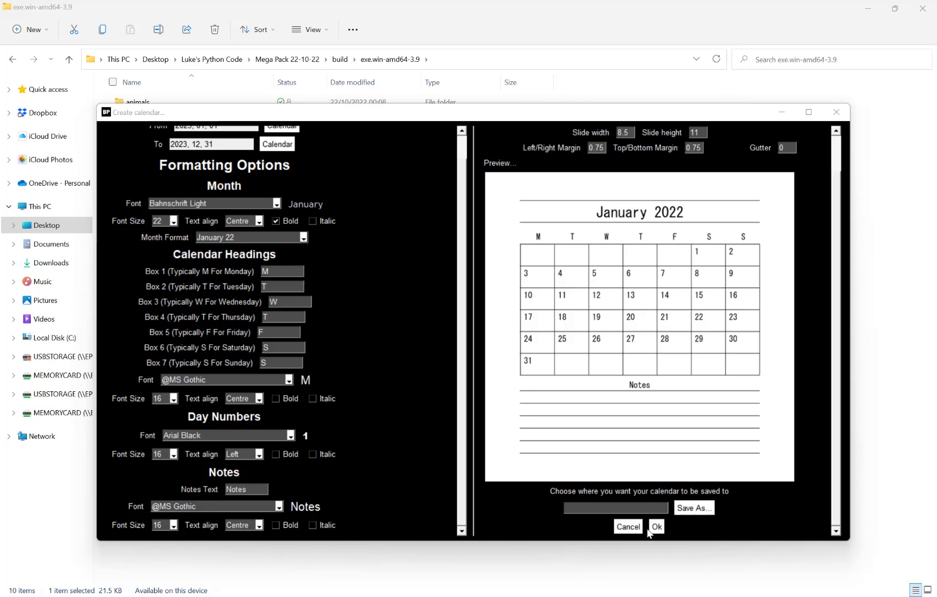
click(699, 507)
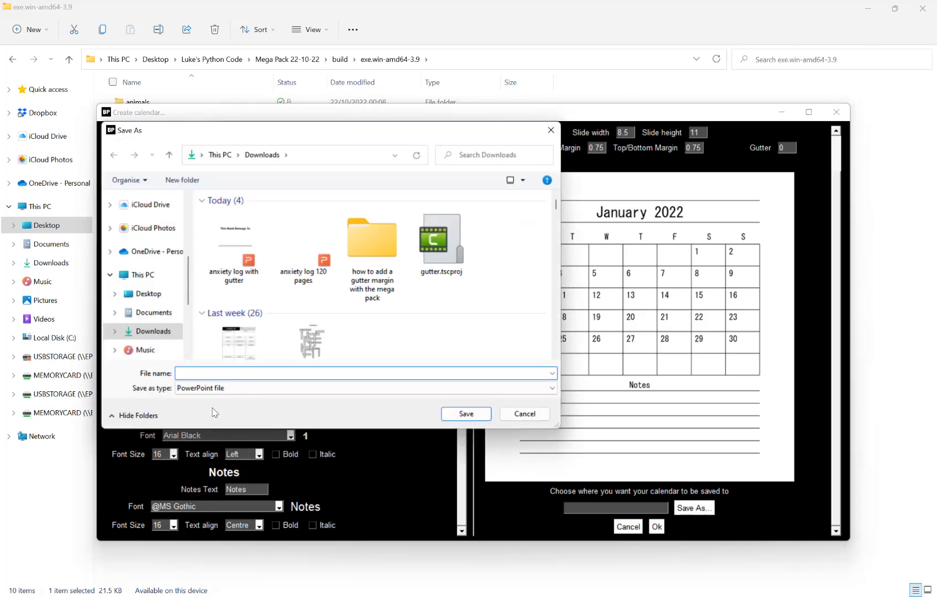
click(216, 388)
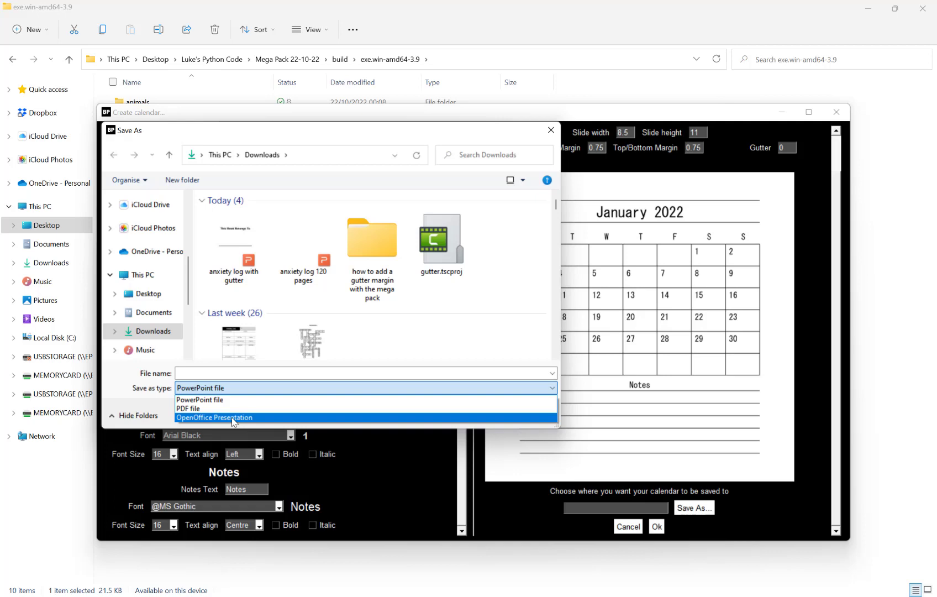
click(196, 399)
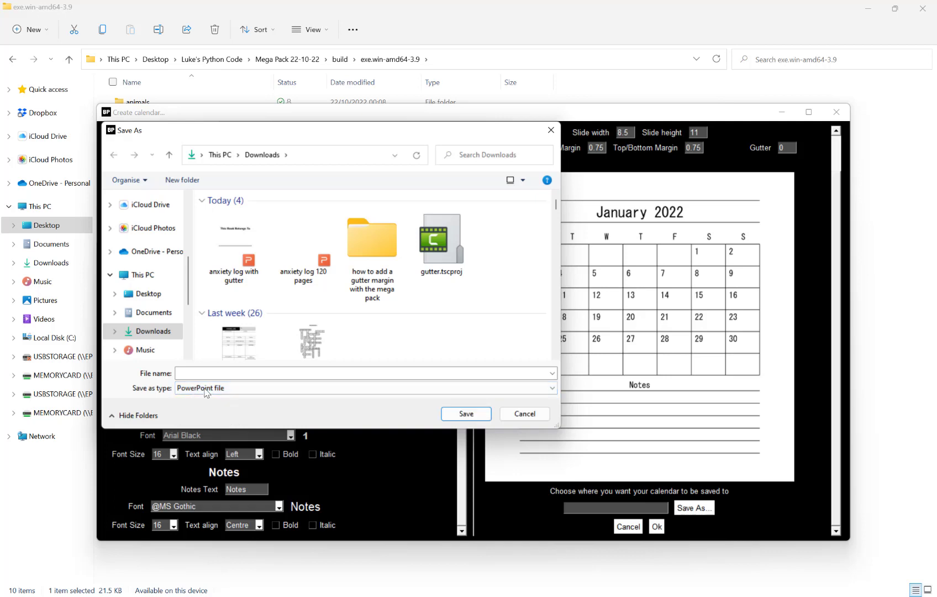
click(220, 374)
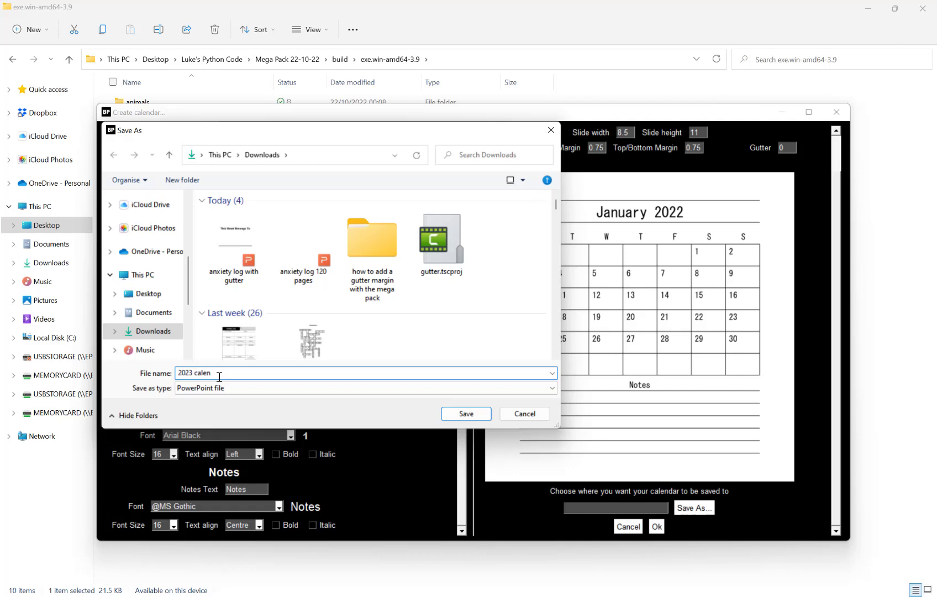
click(465, 413)
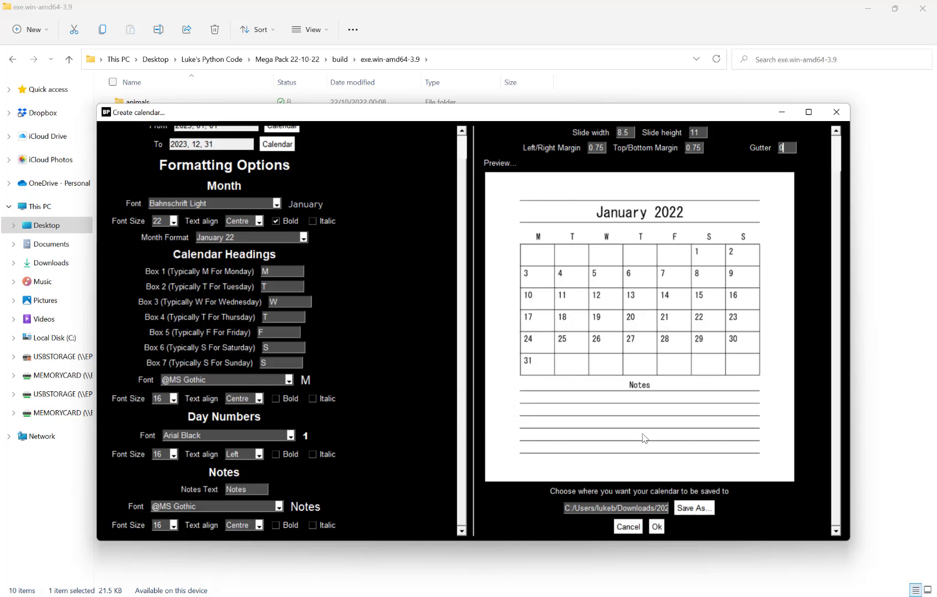
click(656, 527)
View the generated 2023 calendar.pptx in WPS Office, checking the February and January slides.
click(891, 562)
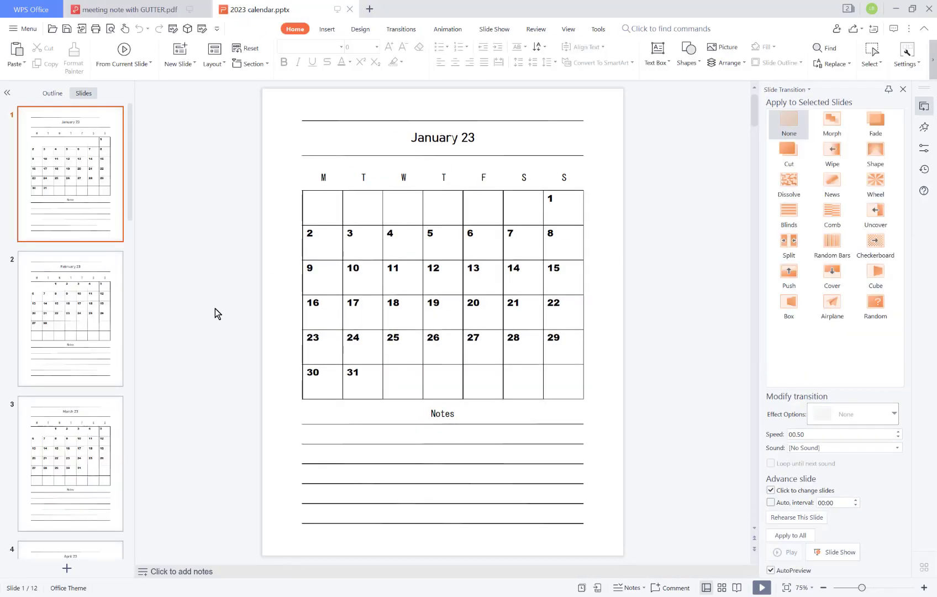
click(74, 292)
click(60, 174)
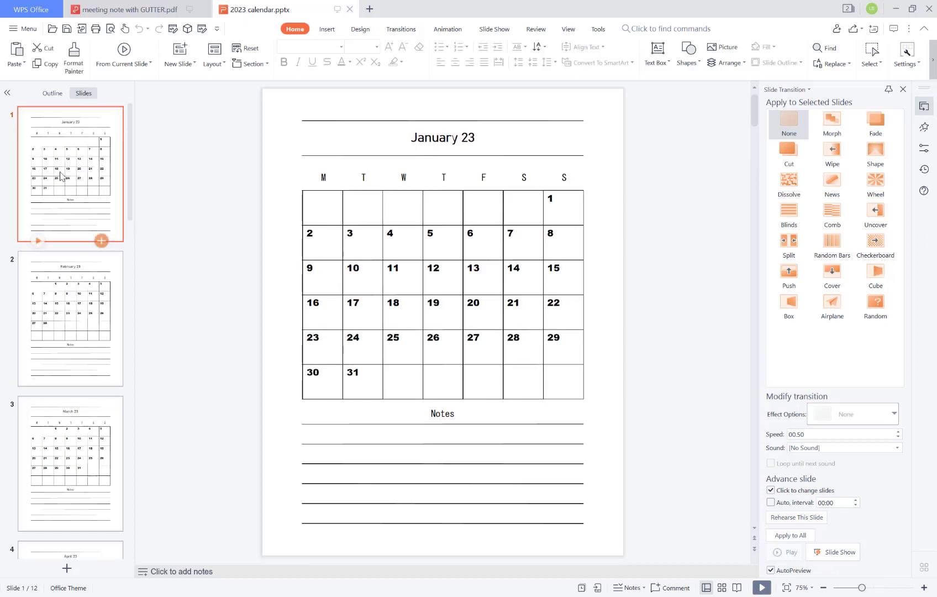
Check the generated calendar slides through August, November and December, and return to the January slide.
scroll(60, 174, down, 10)
click(69, 315)
scroll(69, 315, down, 5)
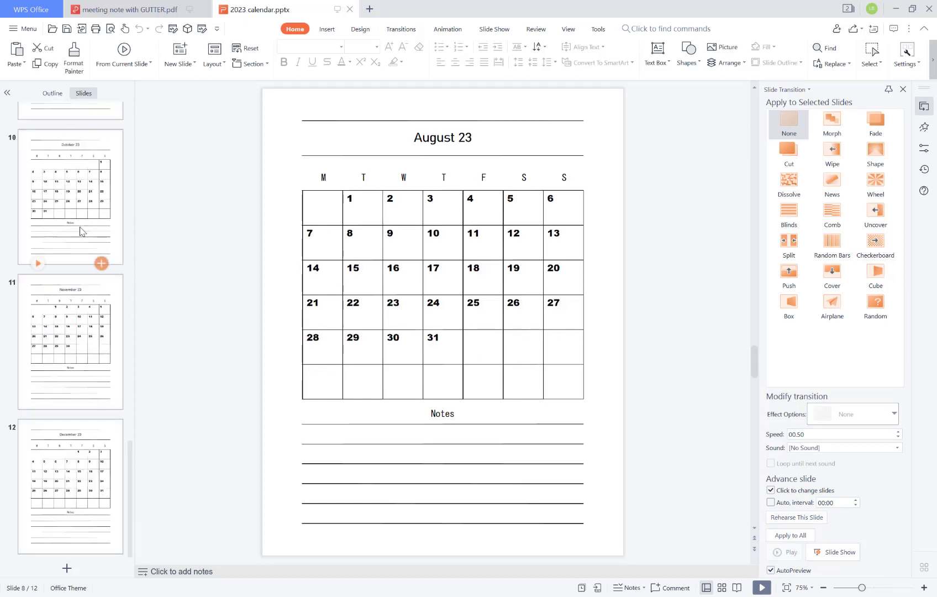
click(70, 318)
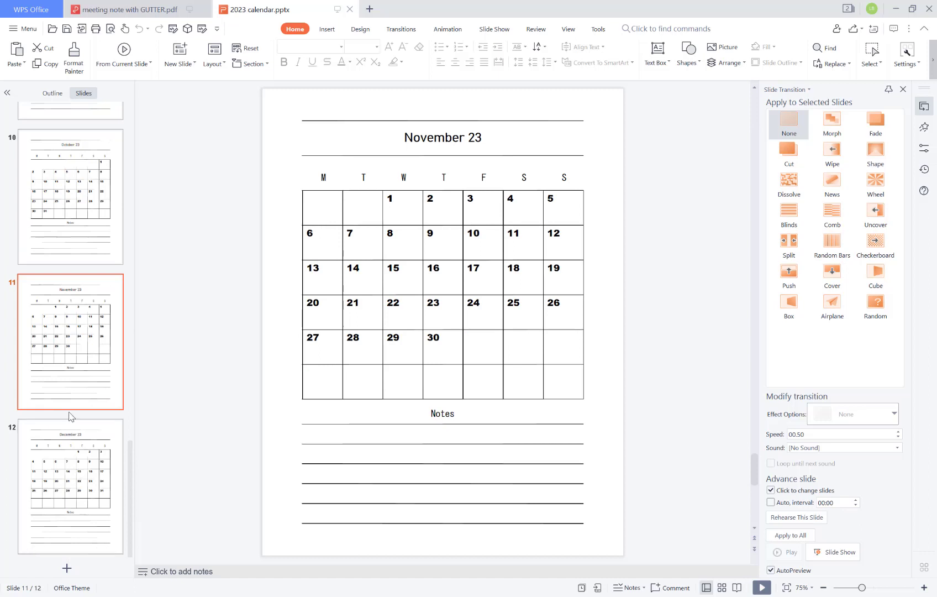
click(79, 469)
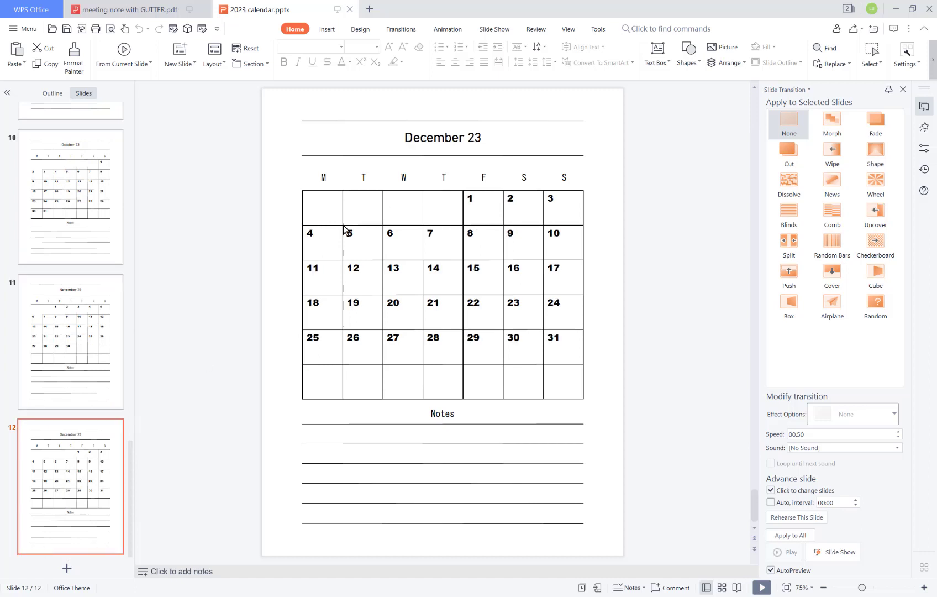
click(83, 369)
scroll(354, 269, up, 5)
scroll(353, 268, up, 5)
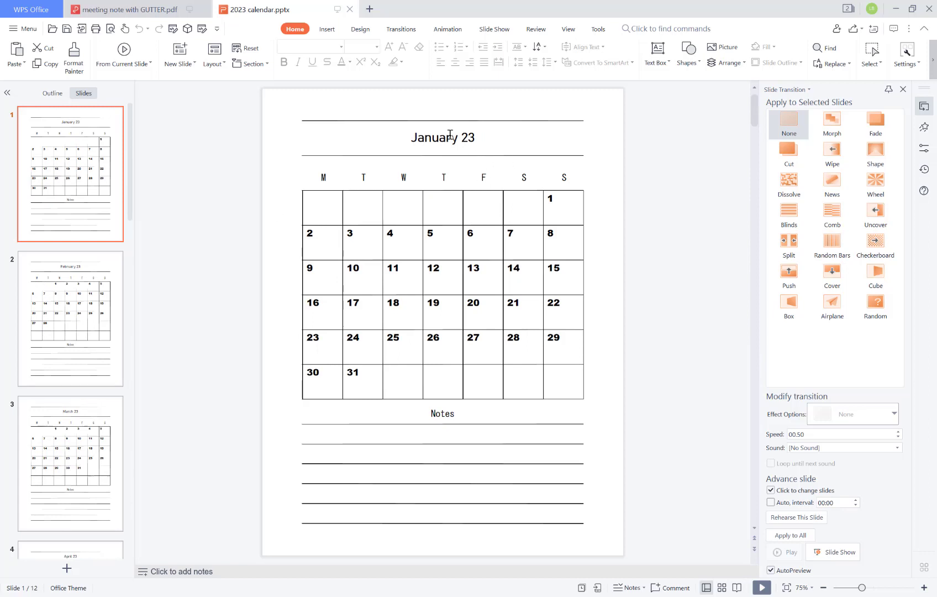
Try editing the January 23 heading by inserting the test text hghghghg, and remove it again.
click(435, 141)
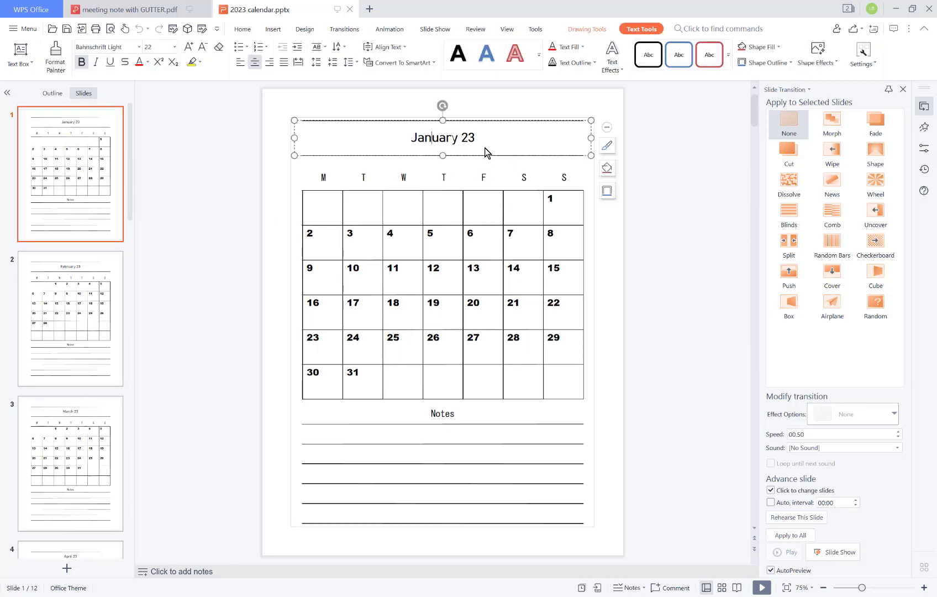
text(hghghghg)
key(BackSpace)
key(BackSpace)
key(BackSpace)
key(BackSpace)
key(BackSpace)
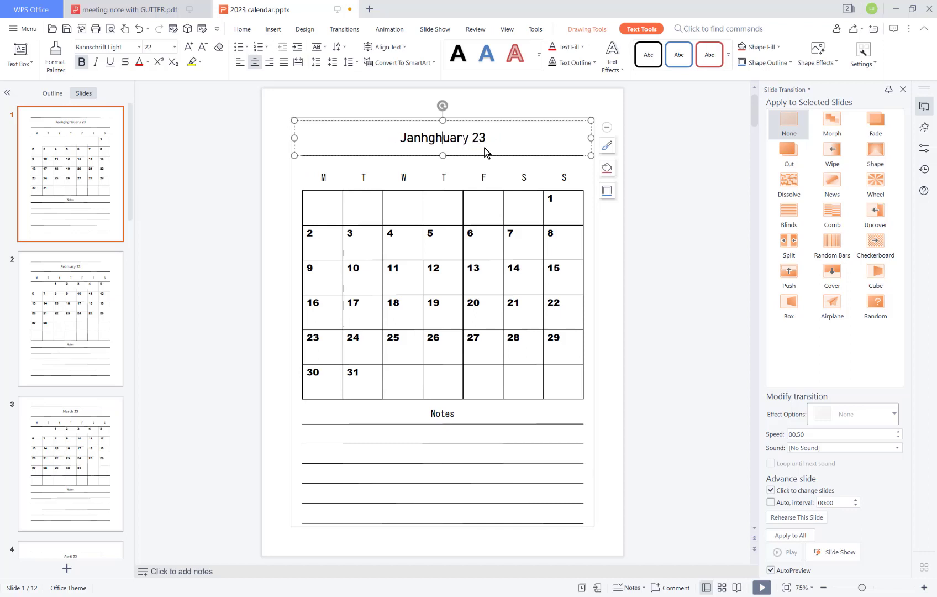
key(BackSpace)
key(BackSpace)
key(BackSpace)
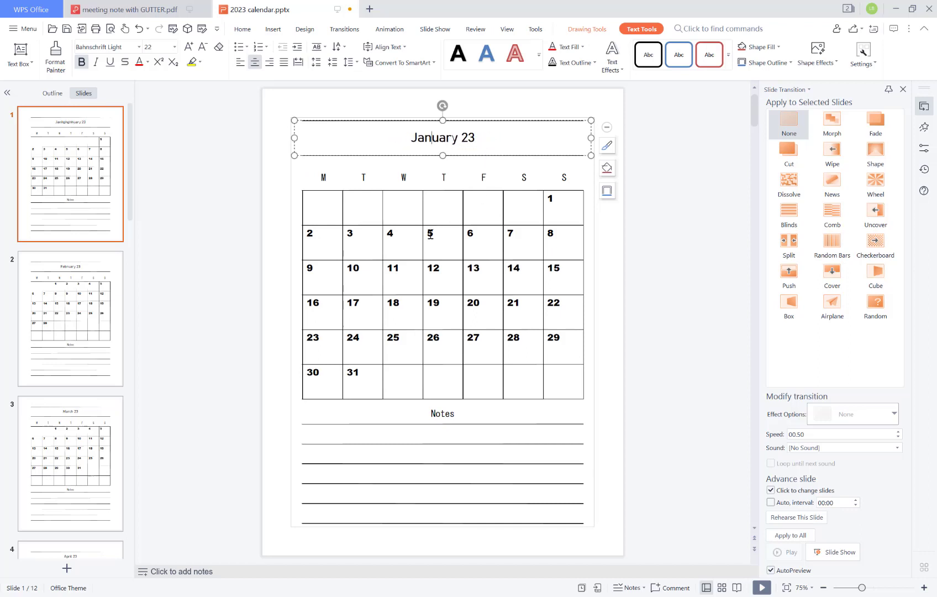
Try editing the 5 January cell by inserting the test text gfgf, and remove it again.
click(430, 234)
text(gfgf)
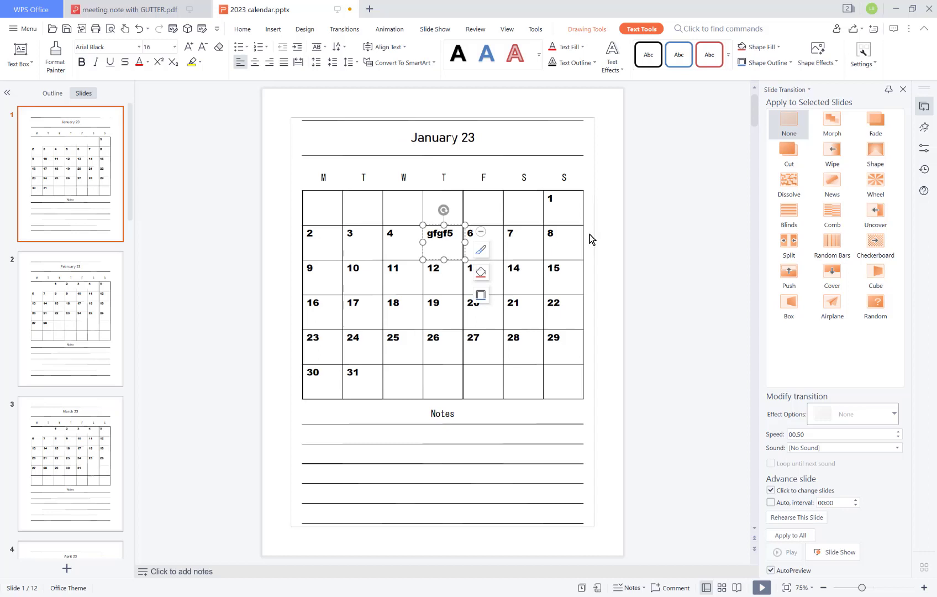
key(BackSpace)
key(BackSpace)
key(BackSpace)
key(BackSpace)
Close WPS Office and open the Canva home page in the browser.
click(929, 9)
click(501, 325)
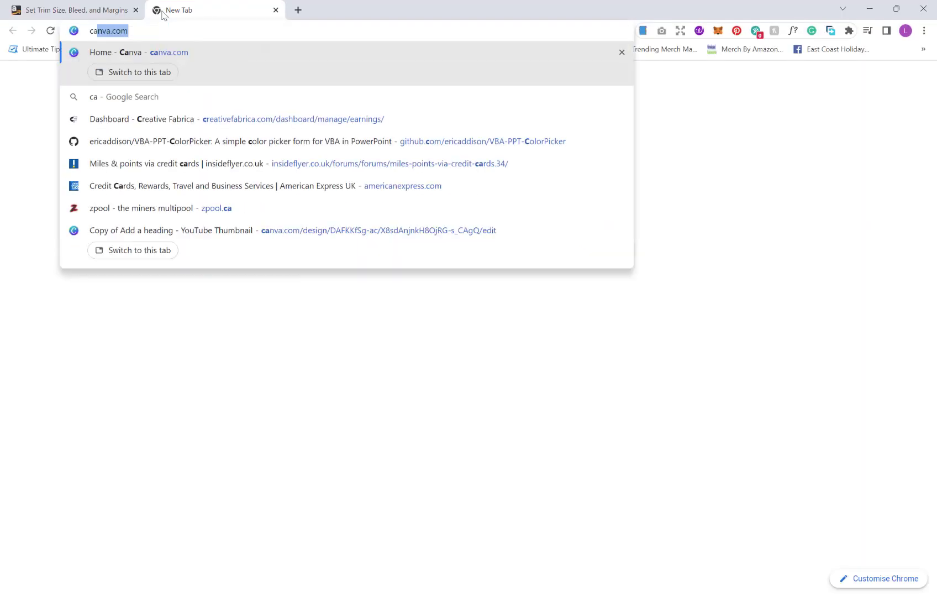
text(nva)
key(Return)
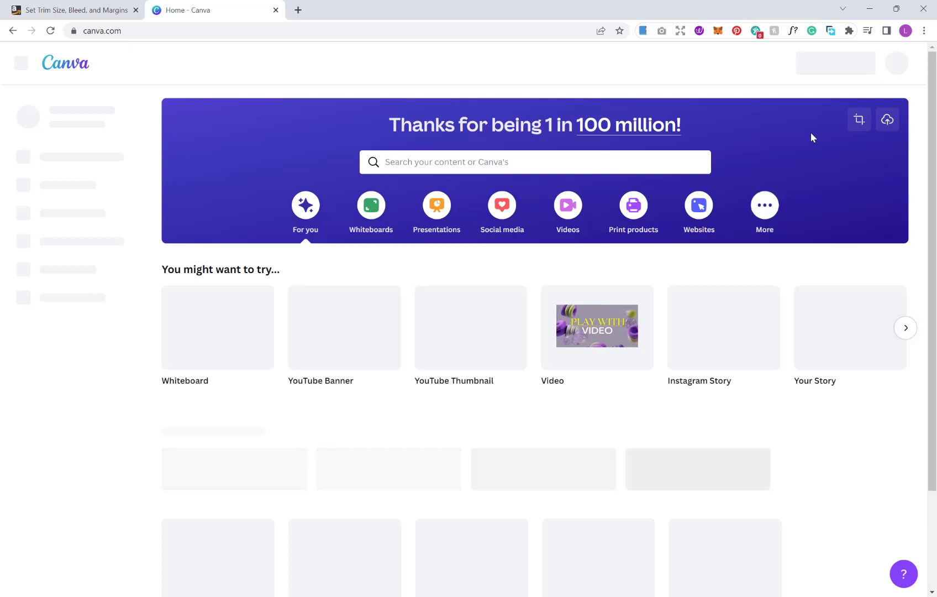
Import the 2023 calendar PowerPoint file from Downloads into Canva.
click(887, 121)
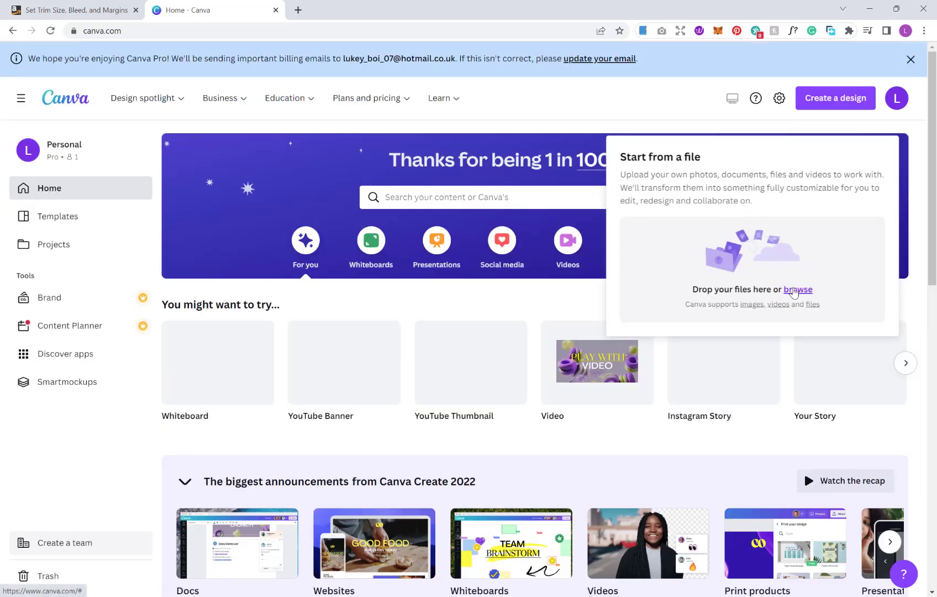
click(793, 290)
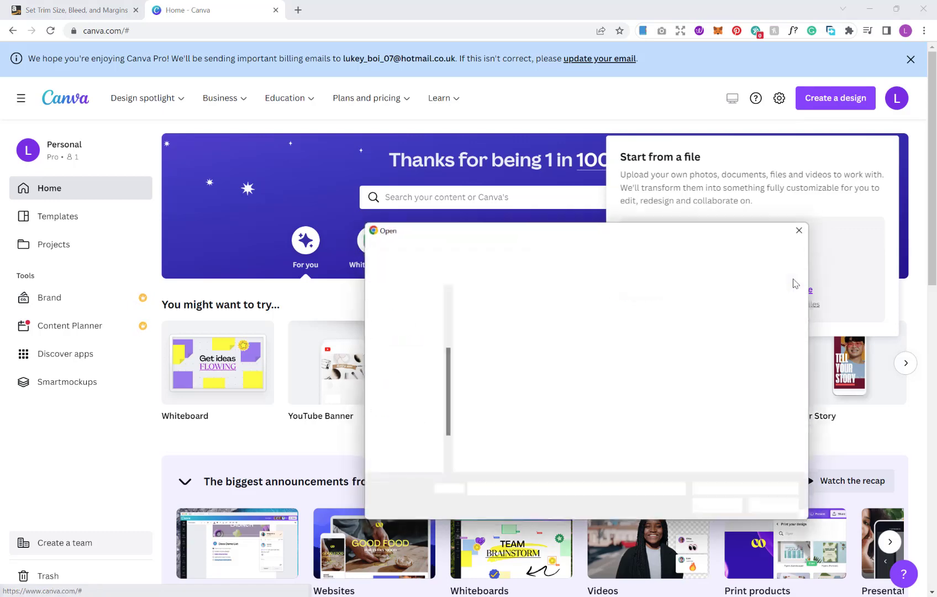
click(510, 345)
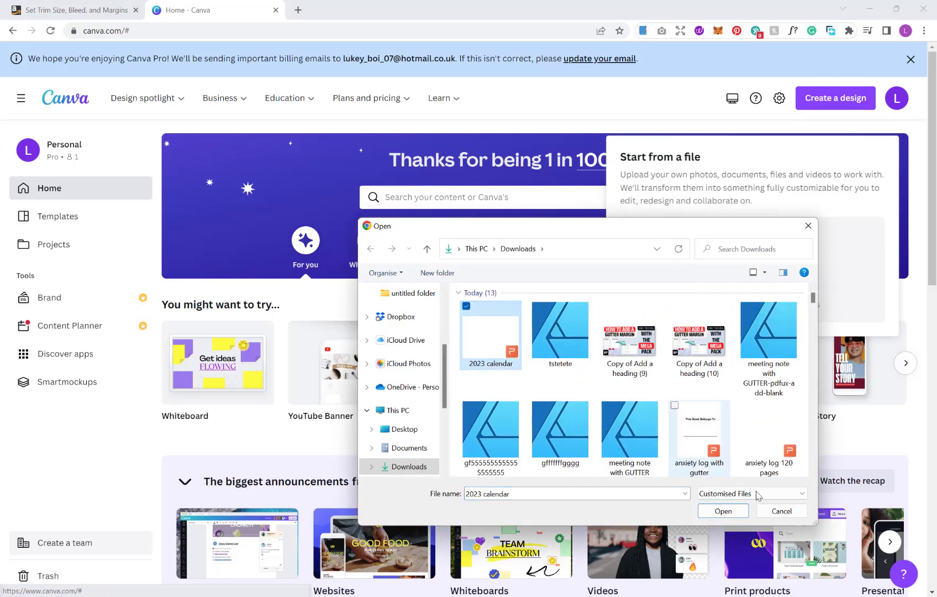
click(723, 511)
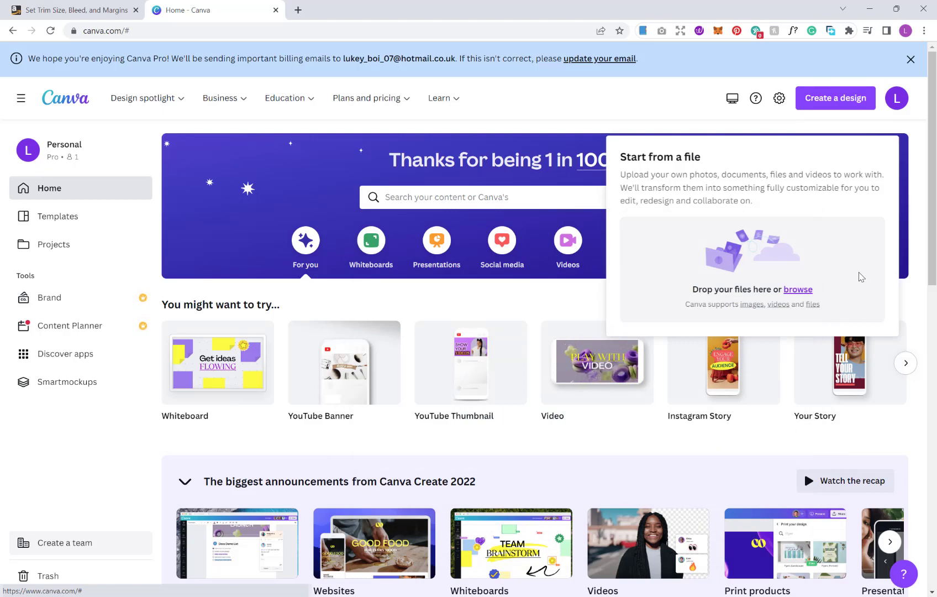
click(404, 286)
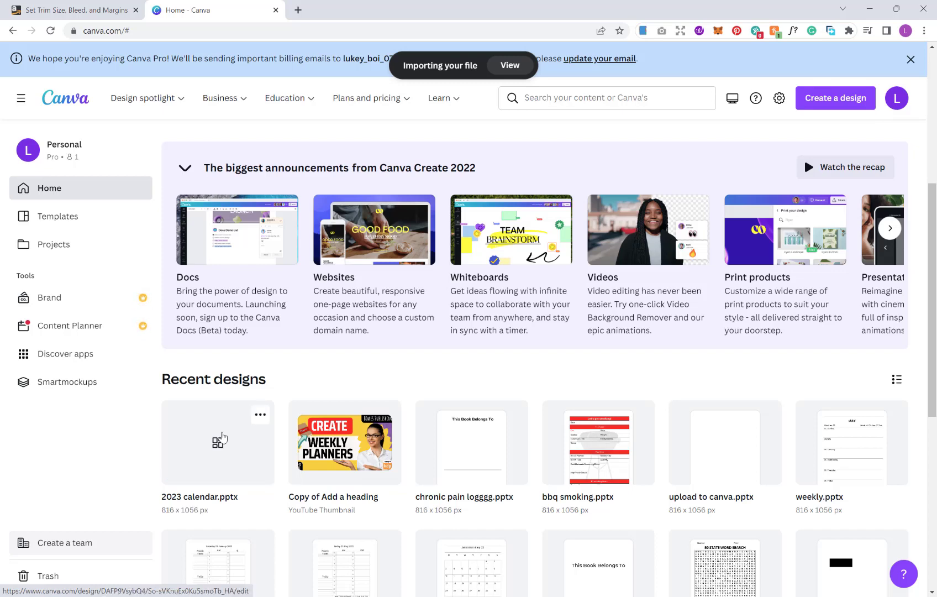
Open the imported 2023 calendar.pptx design and dismiss the File Import Feedback form.
click(223, 440)
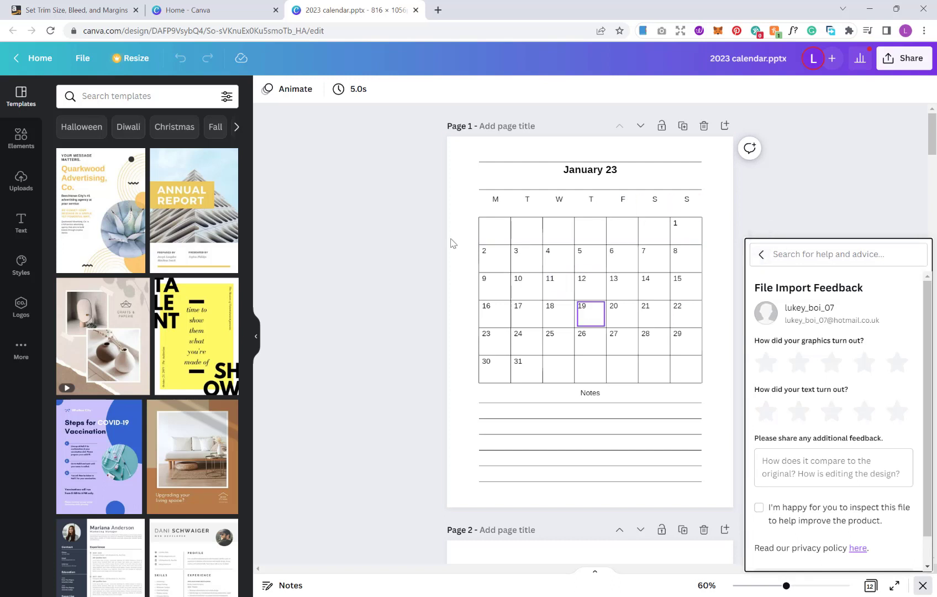
click(761, 255)
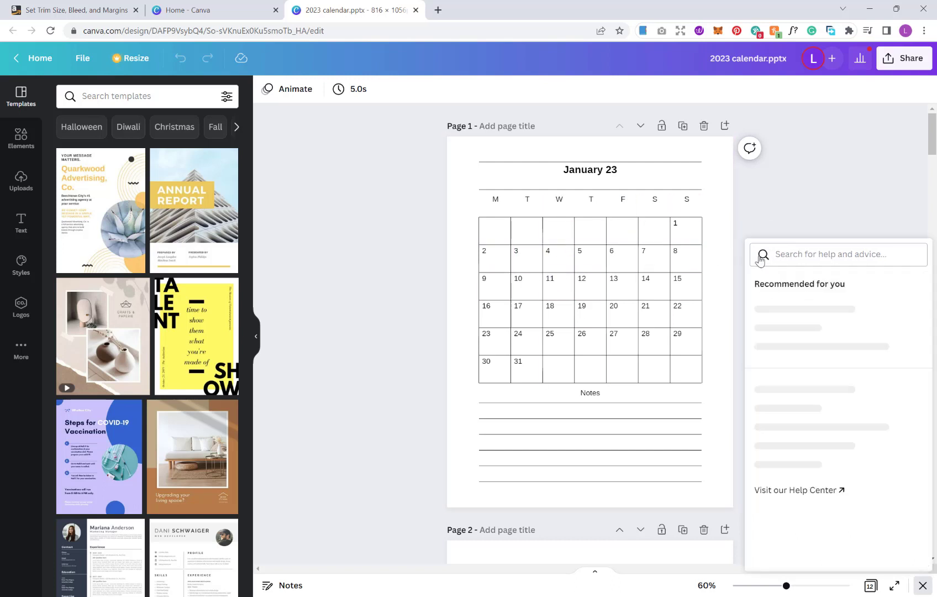
click(922, 585)
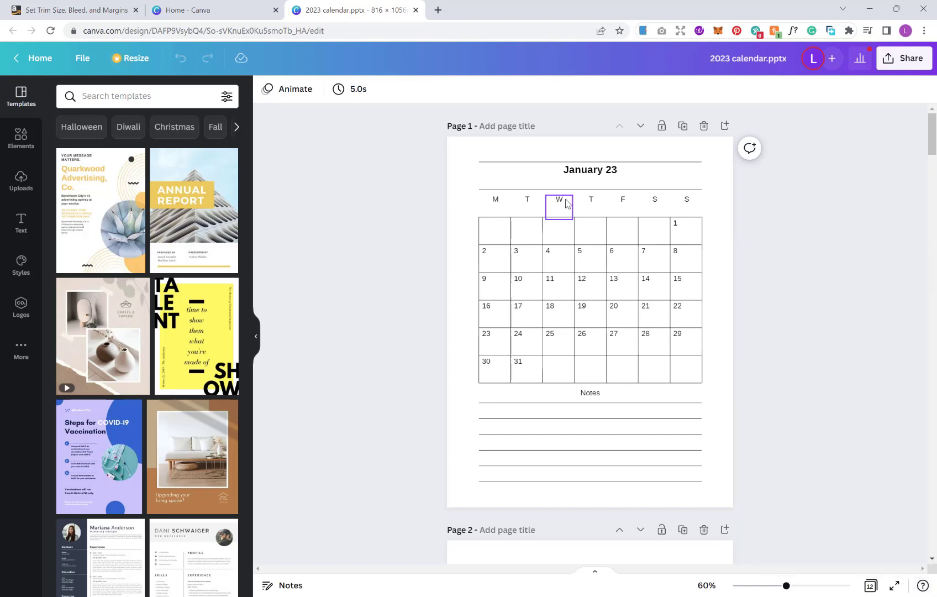
Increase the font size of the January 23 heading on page 1 to 32.
click(592, 174)
click(596, 173)
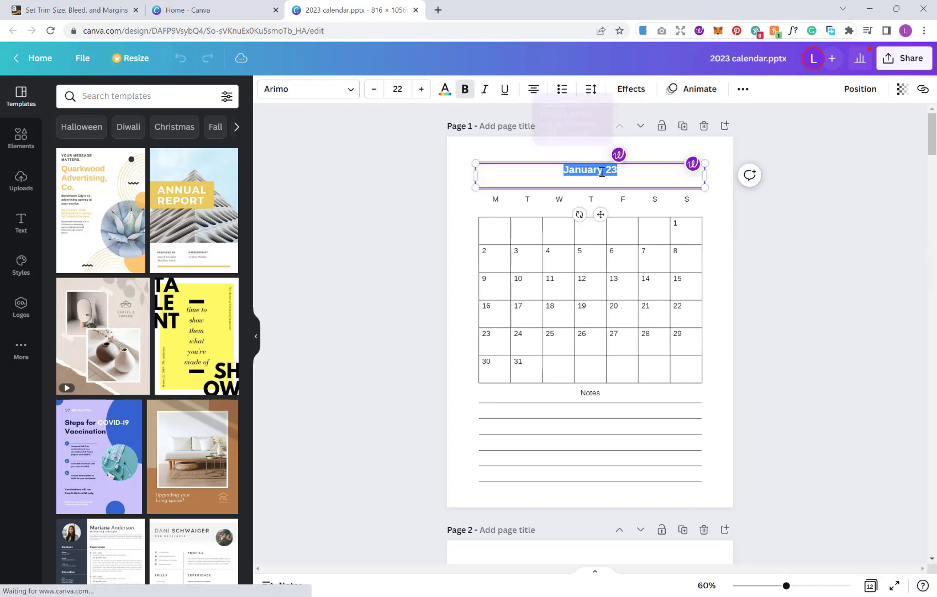
click(421, 89)
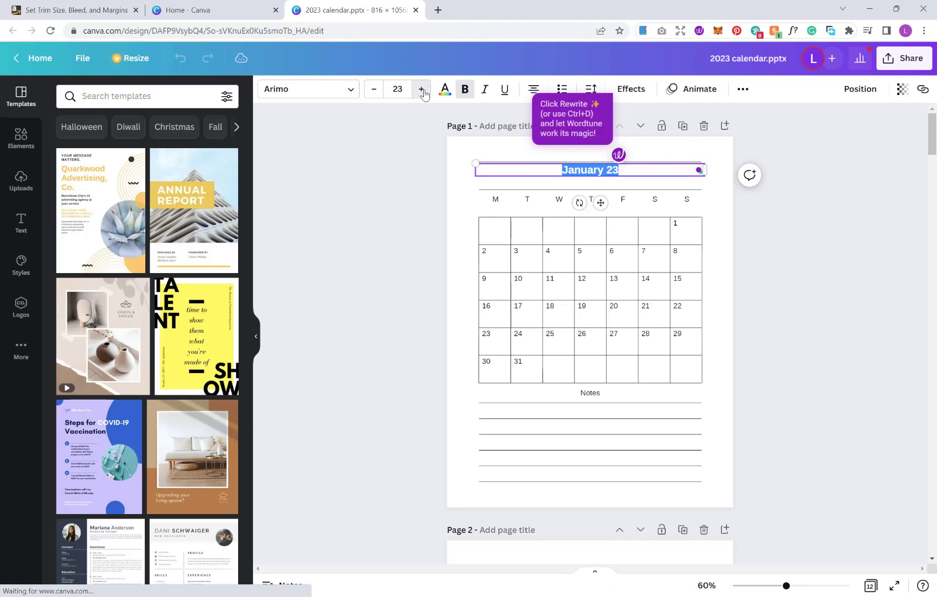
click(422, 89)
click(422, 89)
click(422, 89)
click(421, 89)
click(422, 89)
click(422, 89)
click(421, 89)
click(422, 89)
click(421, 88)
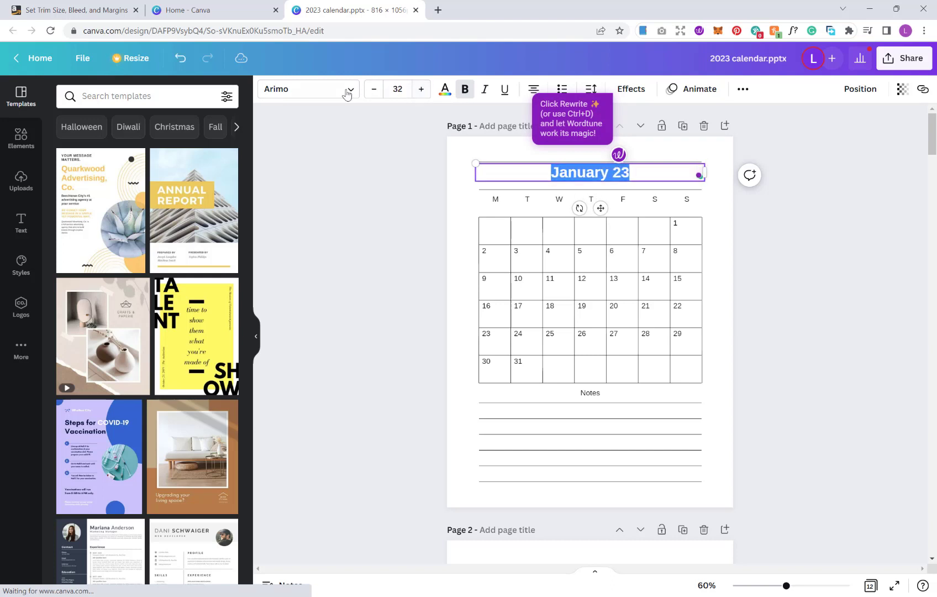
Change the January 23 heading's font to Anton and show Canva's library of design elements.
click(357, 93)
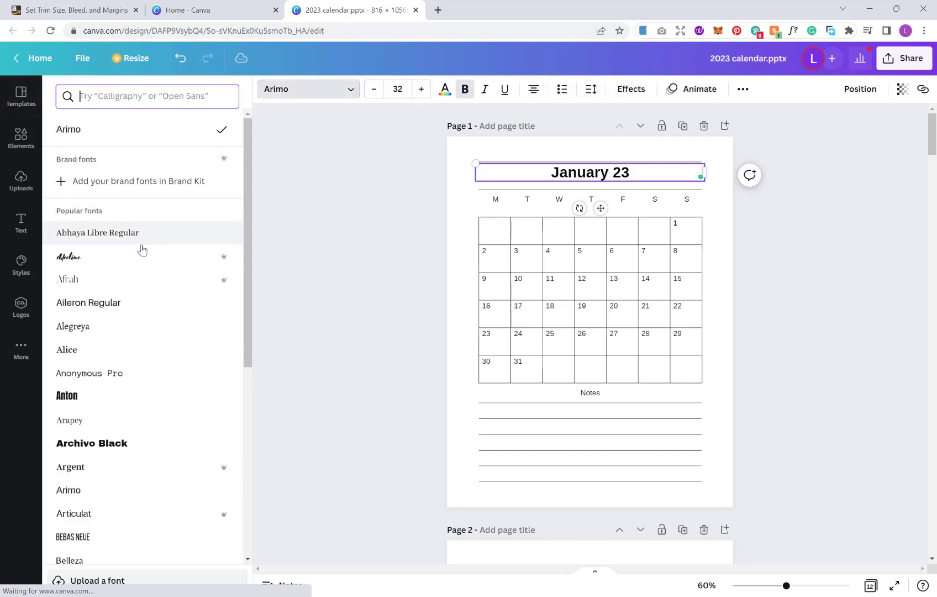
click(112, 312)
click(69, 403)
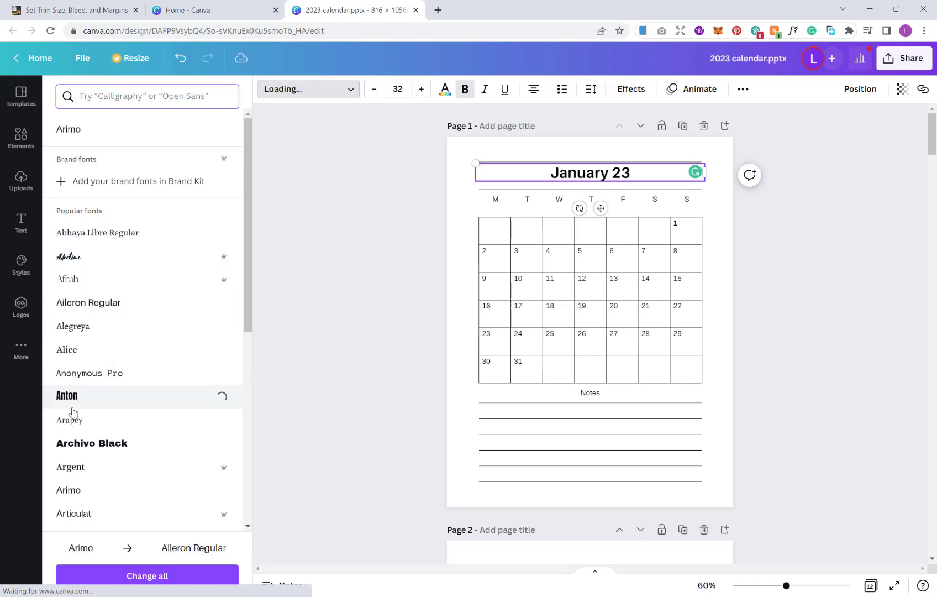
key(Escape)
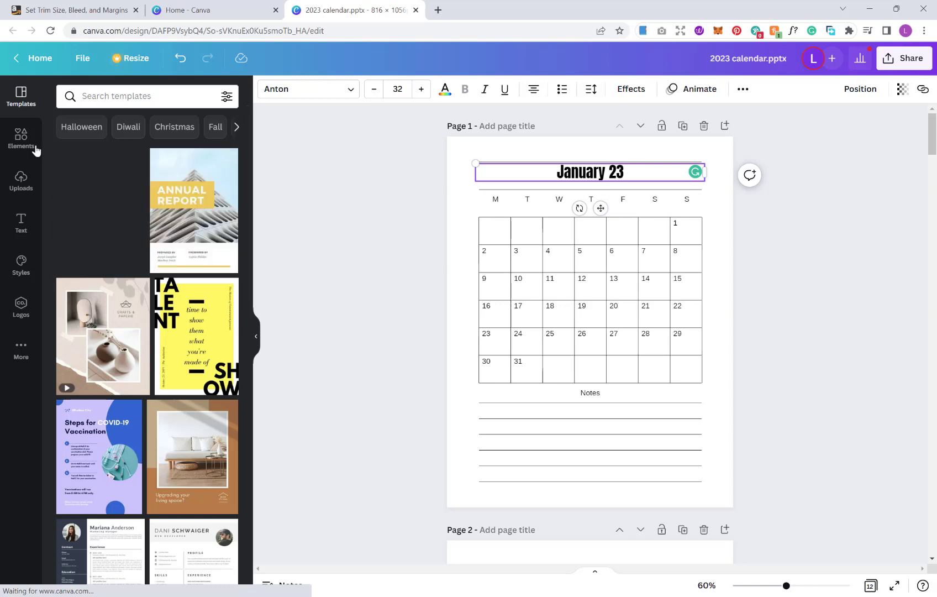
click(21, 138)
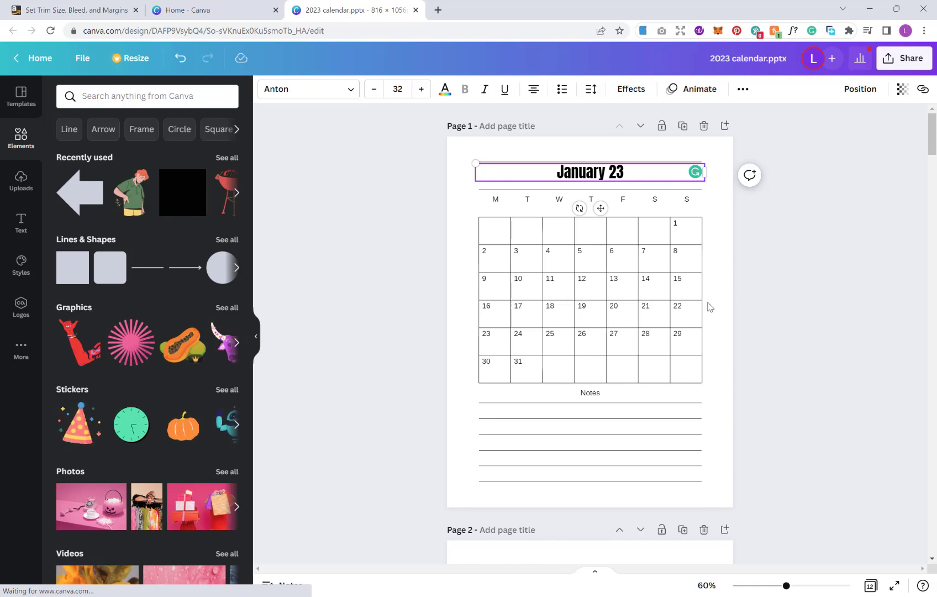
Switch to the Mega Pack, dismiss the completion message and start creating a new Calendar.
mouse_move(661, 595)
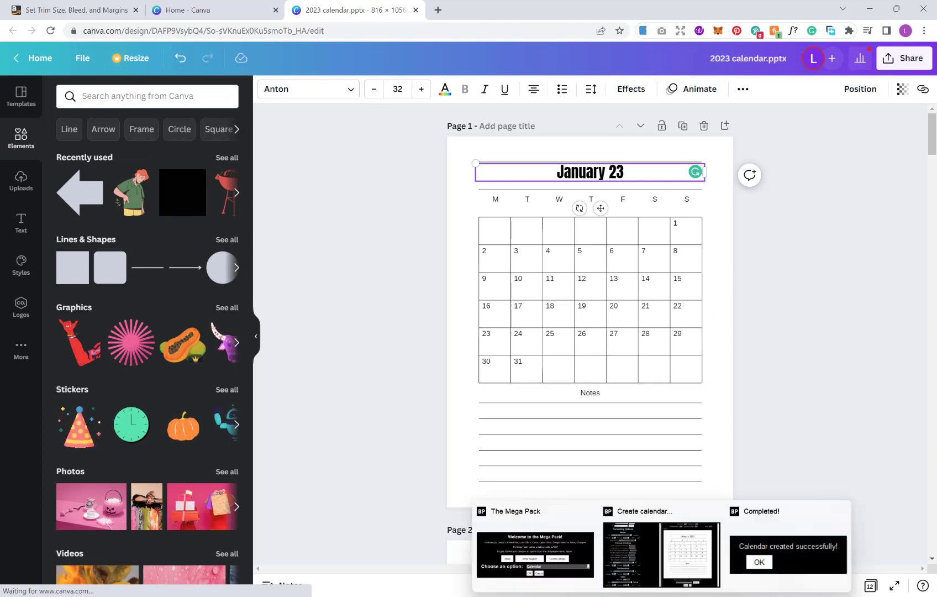
click(754, 558)
click(441, 341)
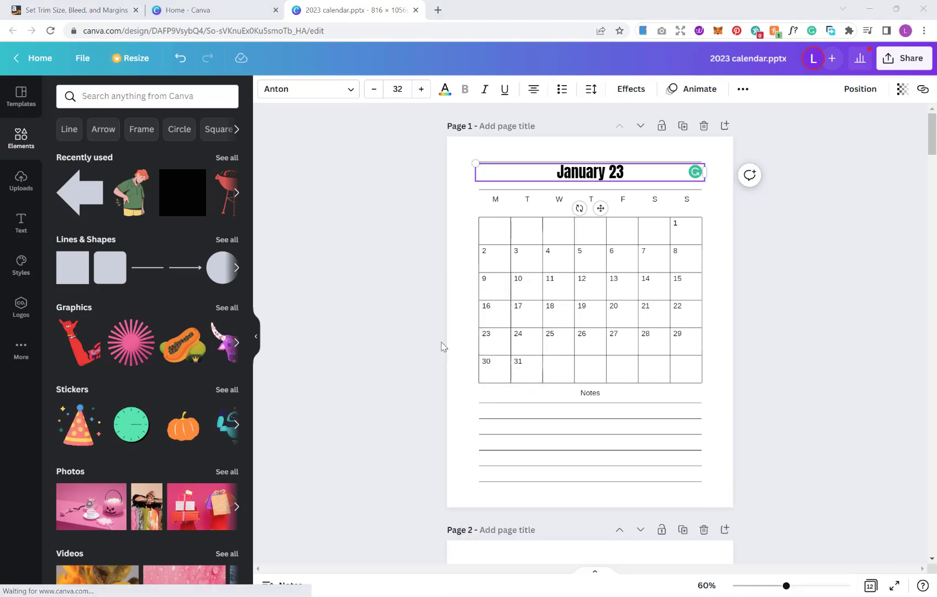
click(580, 560)
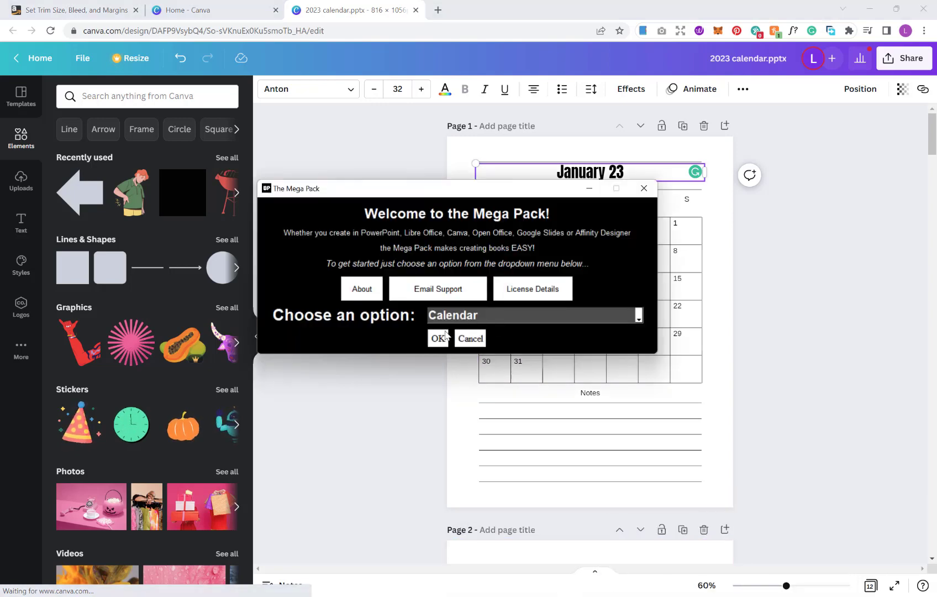
click(446, 334)
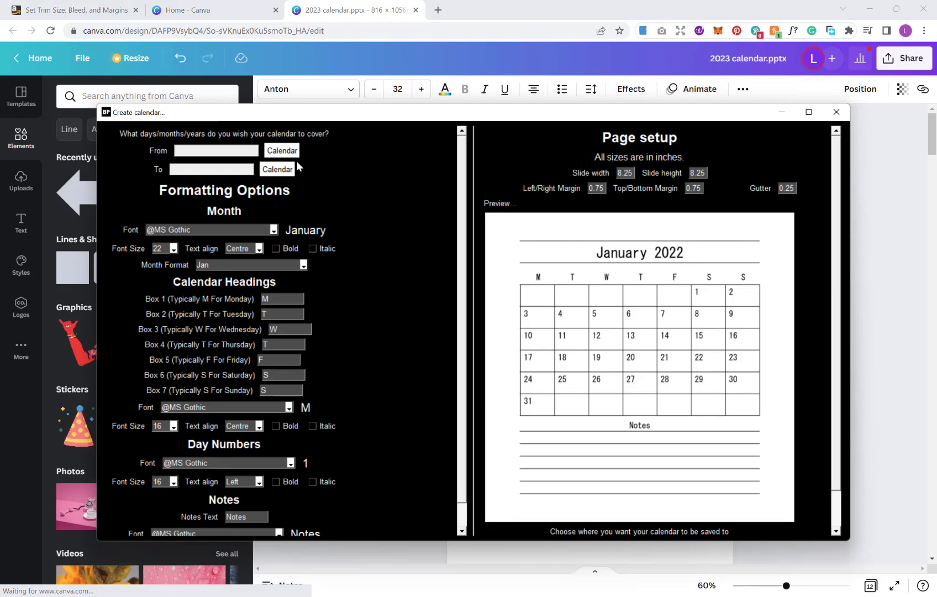
Set the calendar to cover 2022, 01, 01 to 2022, 12, 31.
click(286, 152)
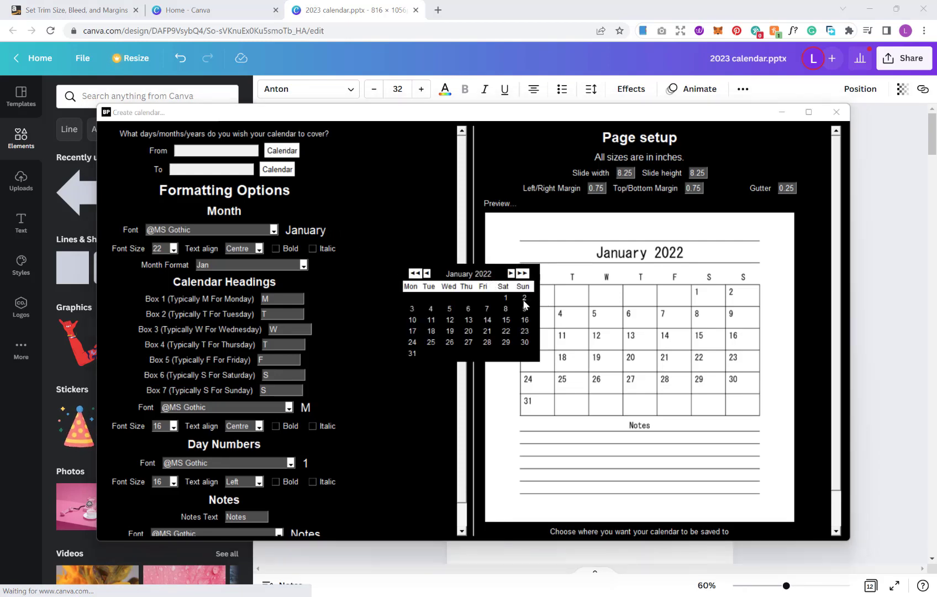
click(504, 299)
click(283, 172)
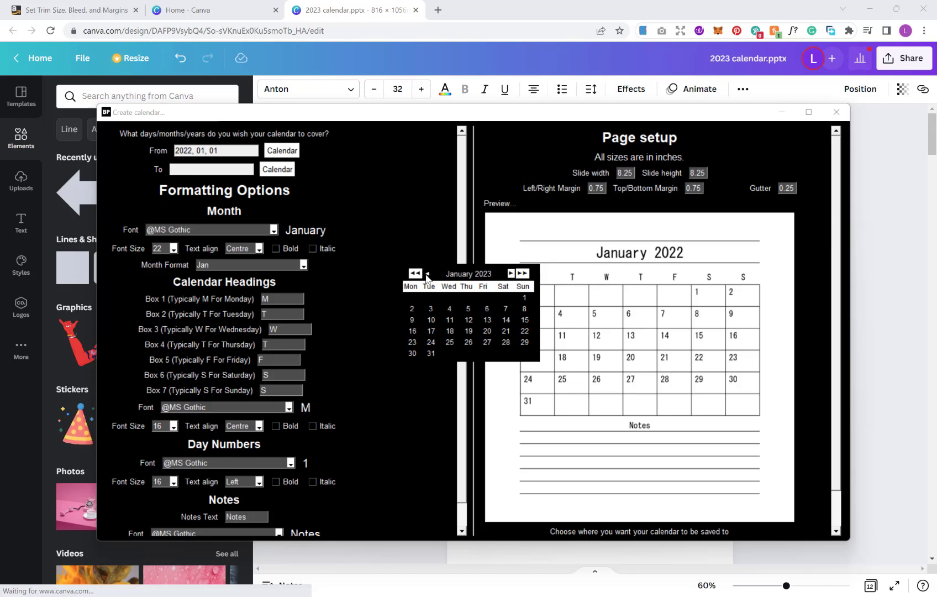
click(427, 276)
click(507, 345)
Save the calendar to Downloads as a PDF file named affinity pdf and generate it.
scroll(623, 344, down, 1)
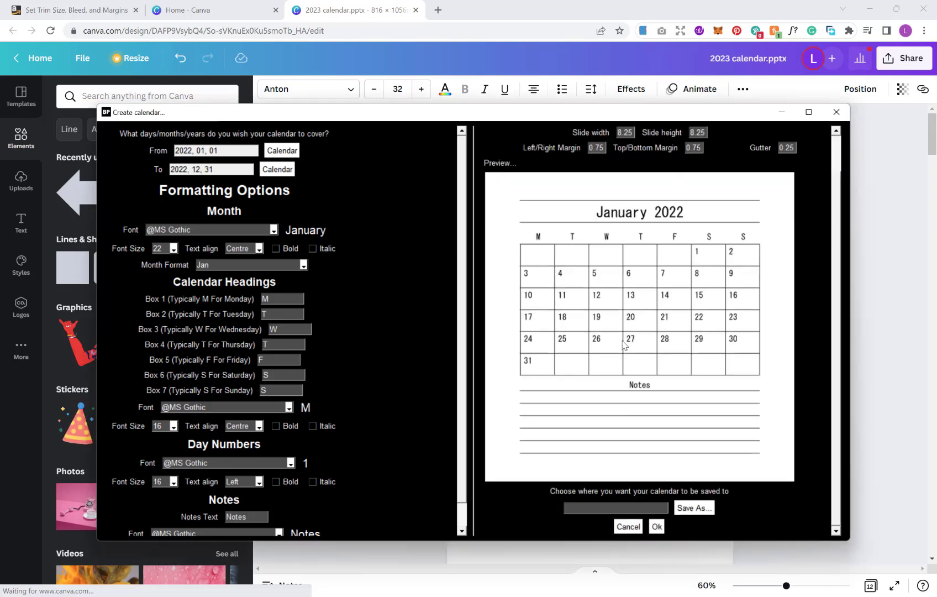
click(693, 508)
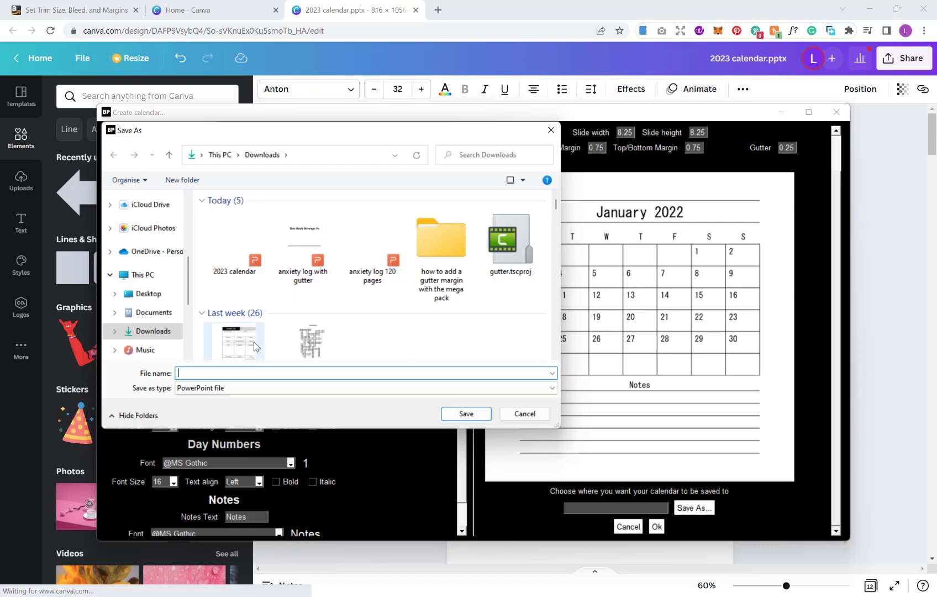
text(affinity pdf)
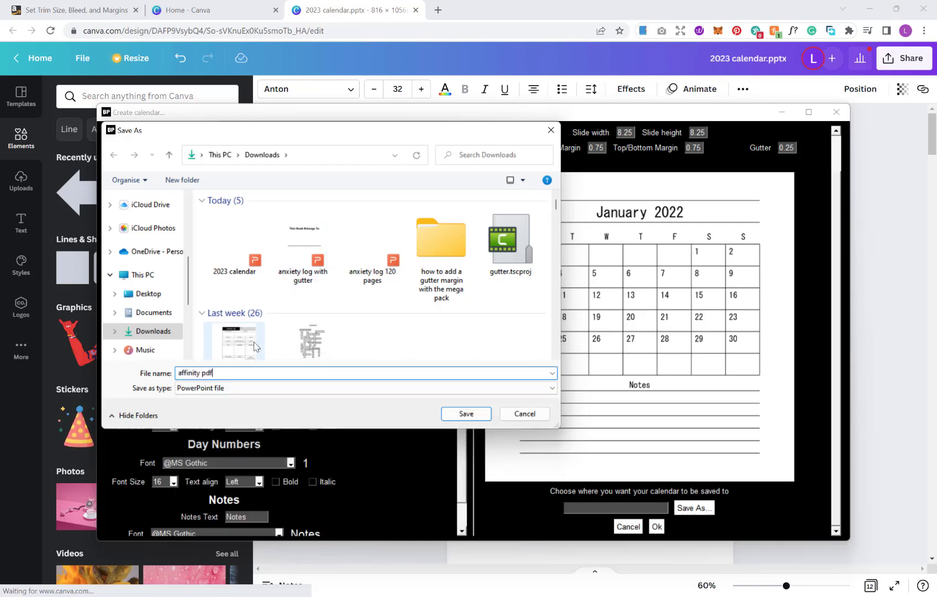
click(243, 388)
click(235, 408)
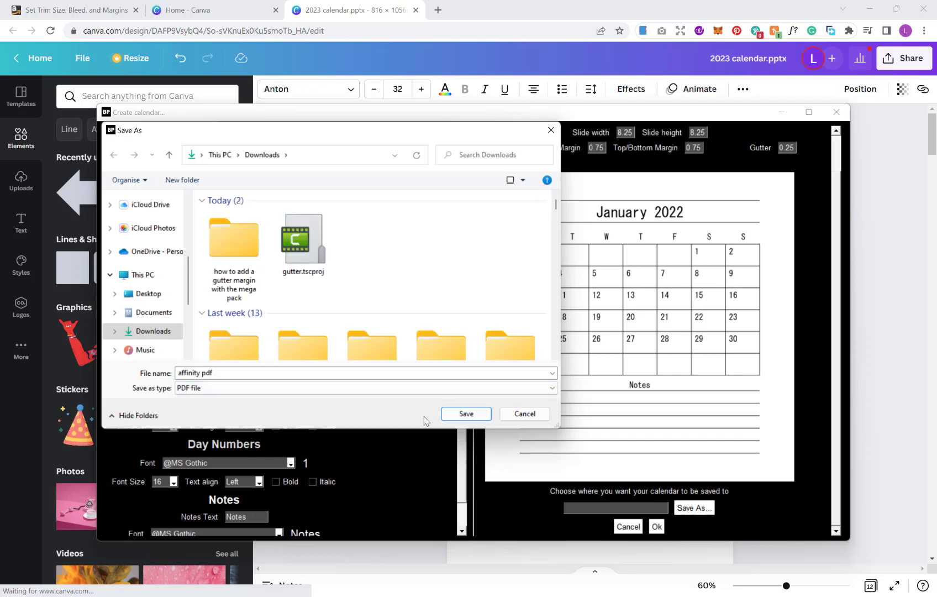
click(468, 413)
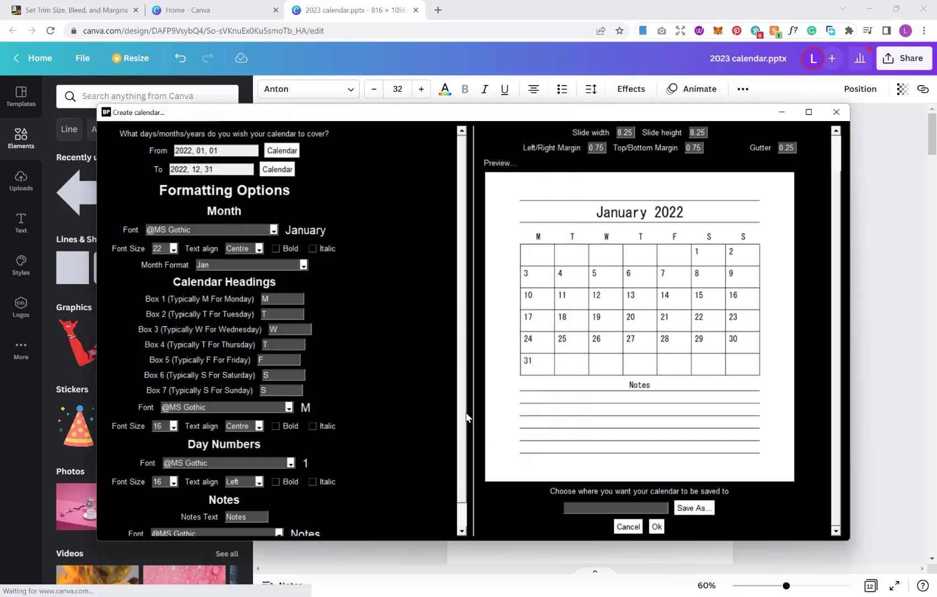
click(656, 527)
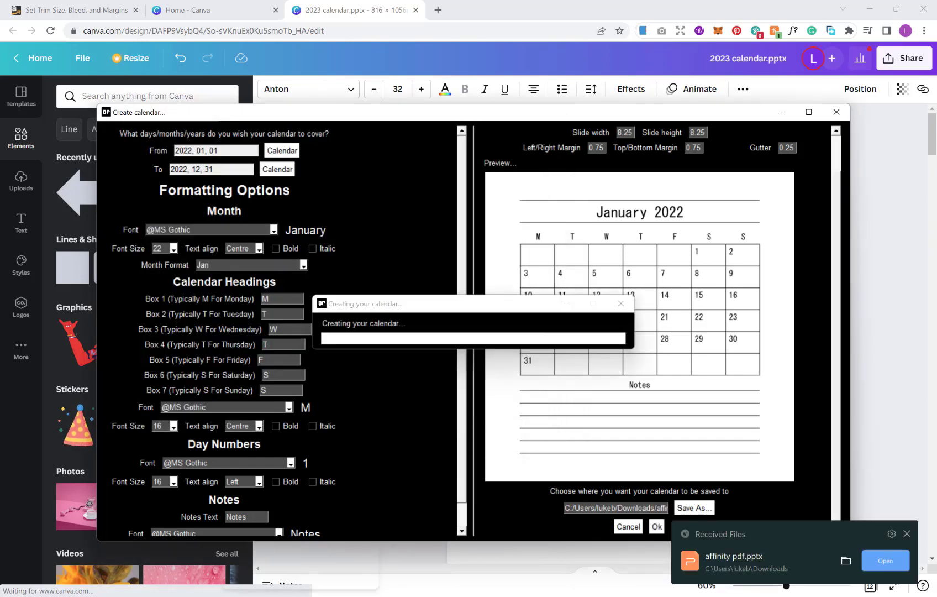
Launch Affinity Designer, dismiss the new version notice and close the welcome window.
click(301, 595)
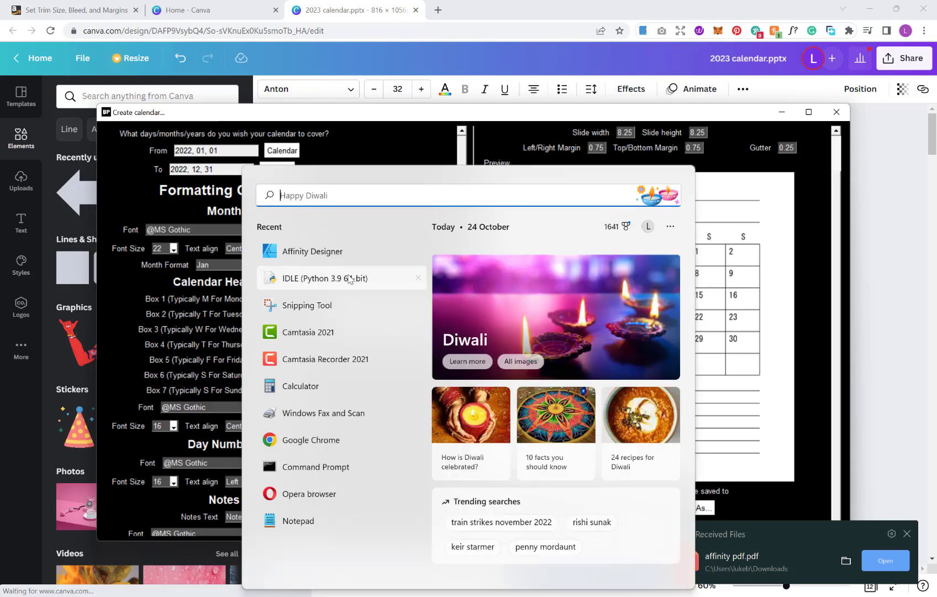
text(affini)
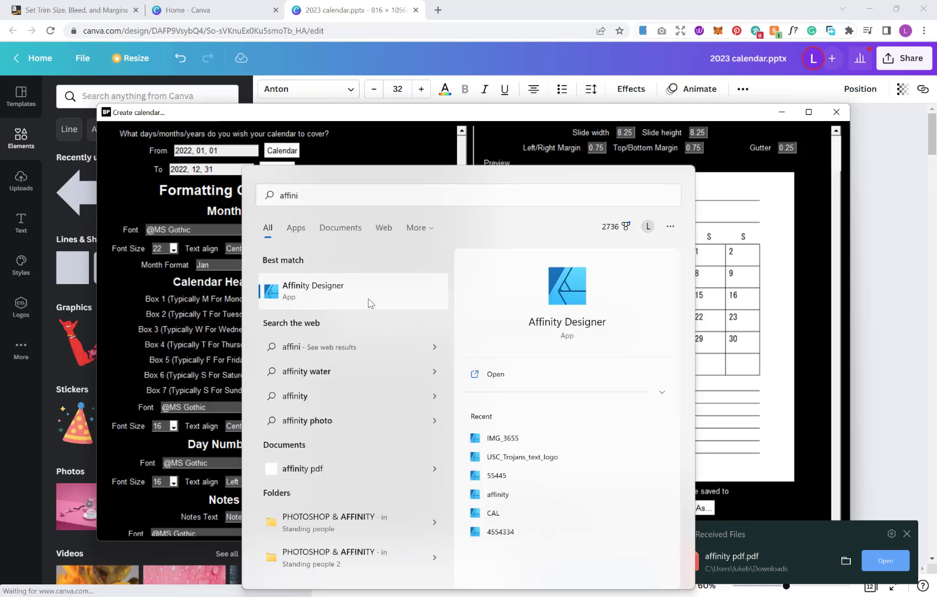
click(370, 303)
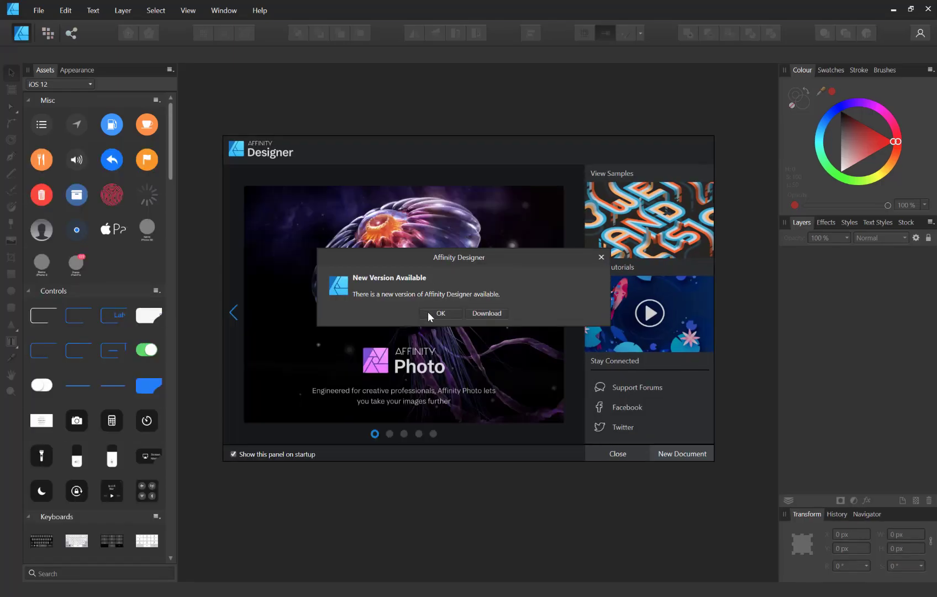
click(436, 313)
click(594, 452)
Open affinity pdf from Downloads with all of its pages loaded.
click(38, 11)
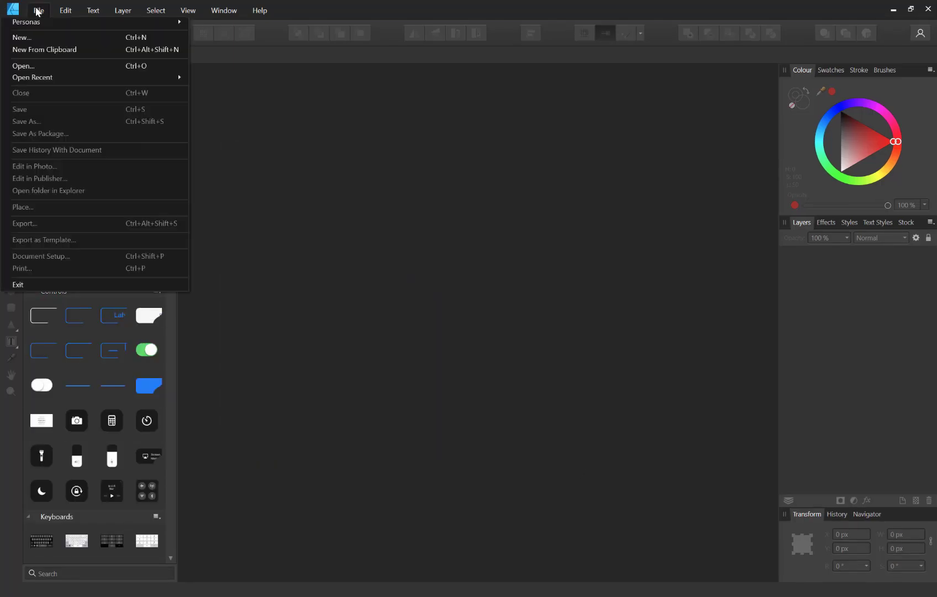
click(48, 68)
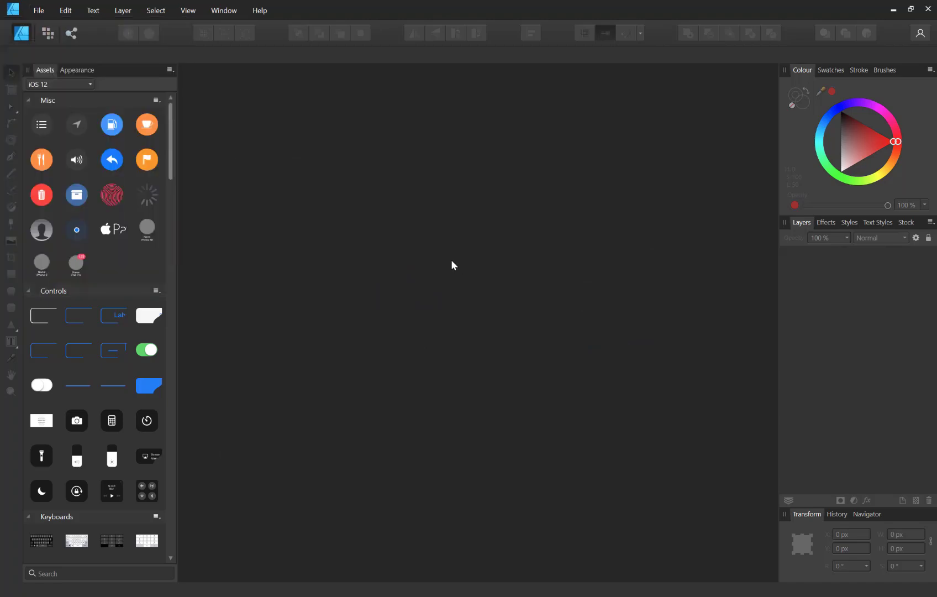
click(135, 112)
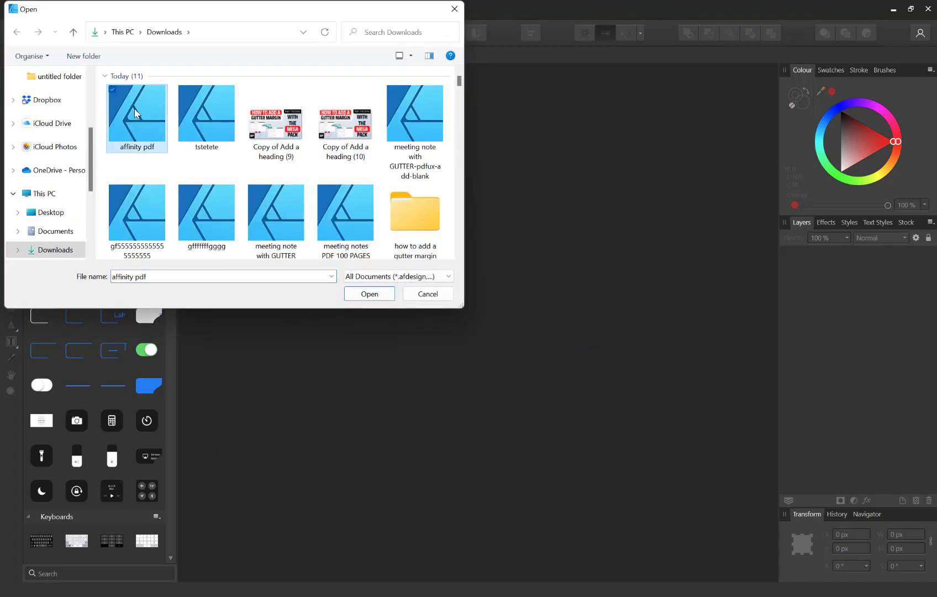
click(374, 292)
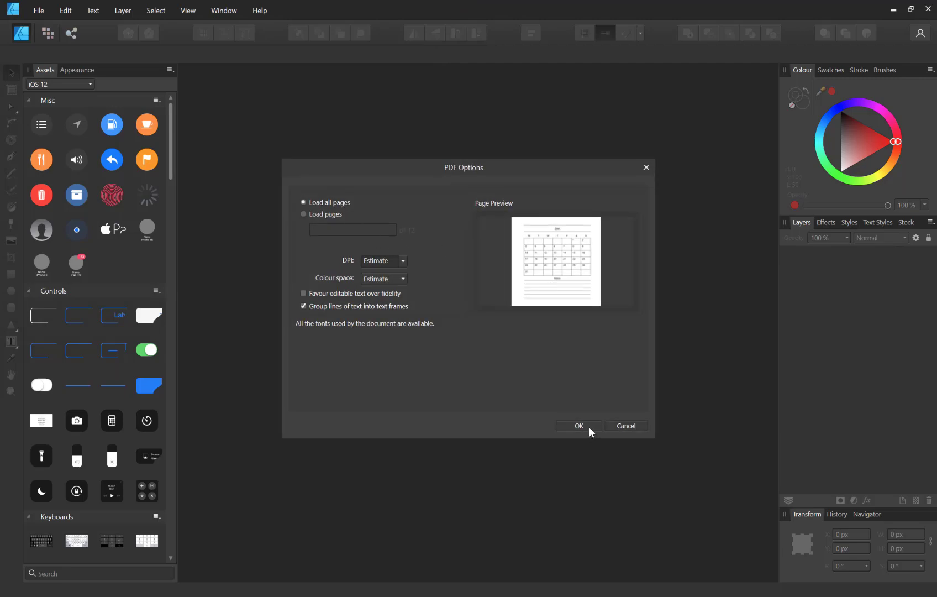
click(588, 426)
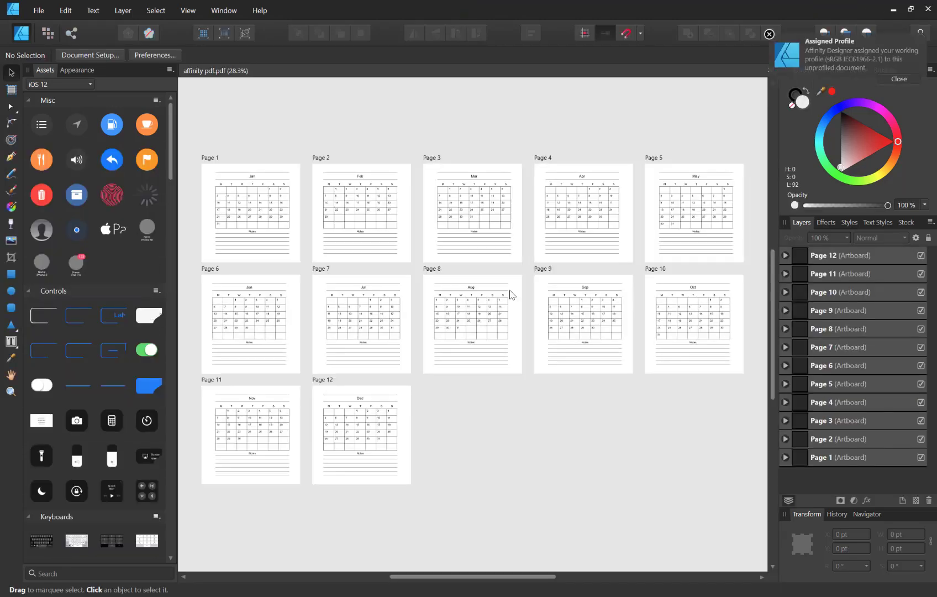
Widen the text frame of the Aug heading on Page 8 to about 107 pt and change the heading to August 21.
scroll(512, 294, up, 8)
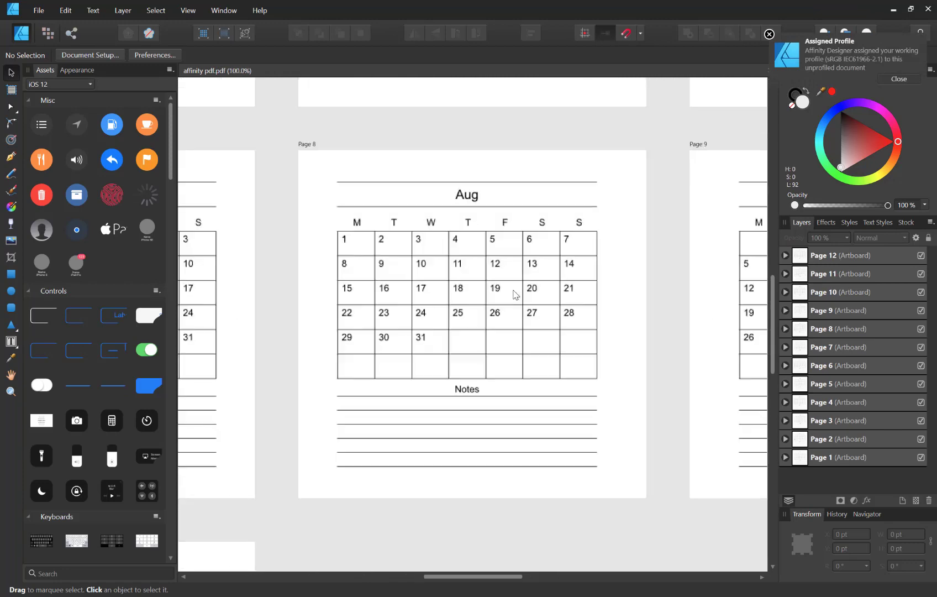
scroll(427, 259, up, 2)
scroll(438, 249, up, 1)
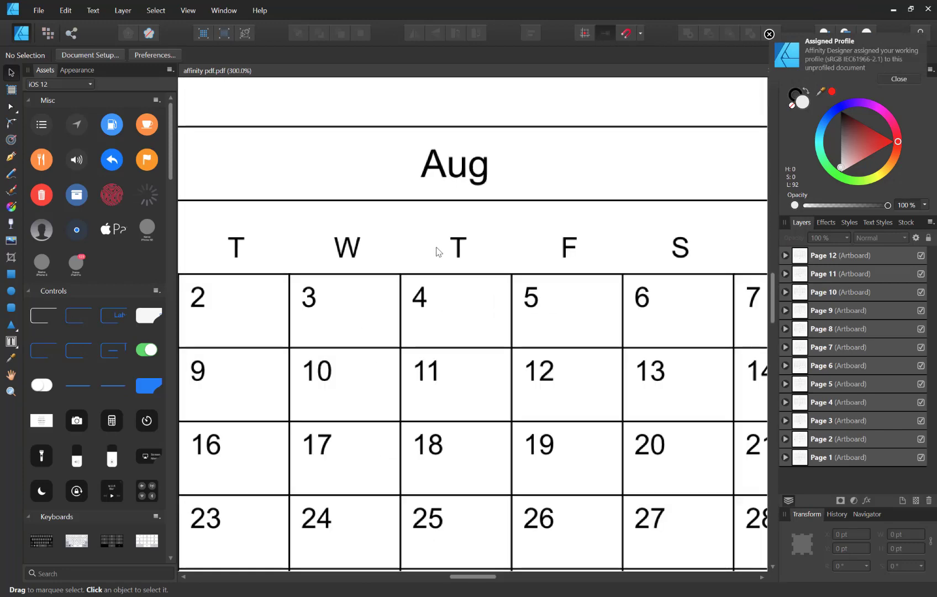
click(462, 216)
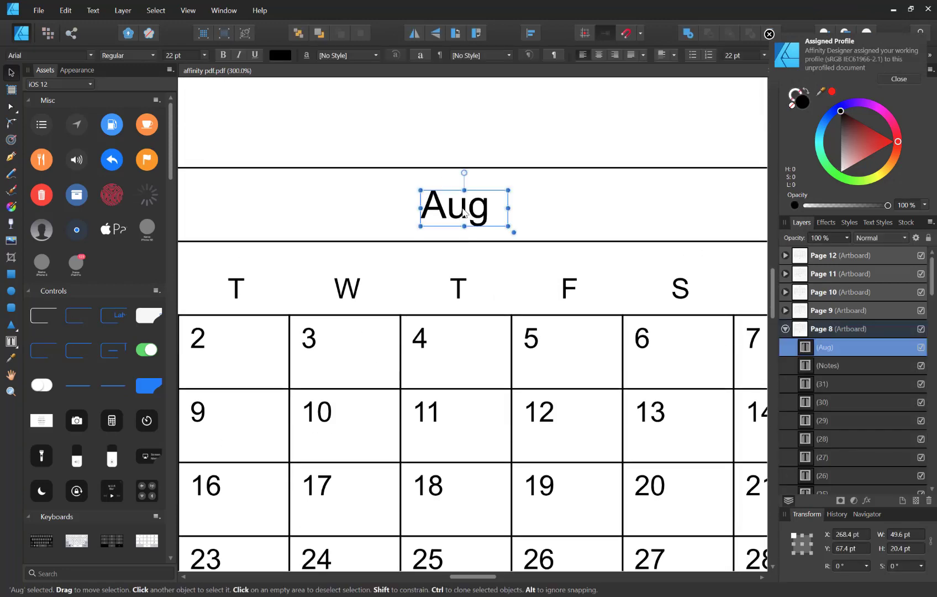
double_click(466, 213)
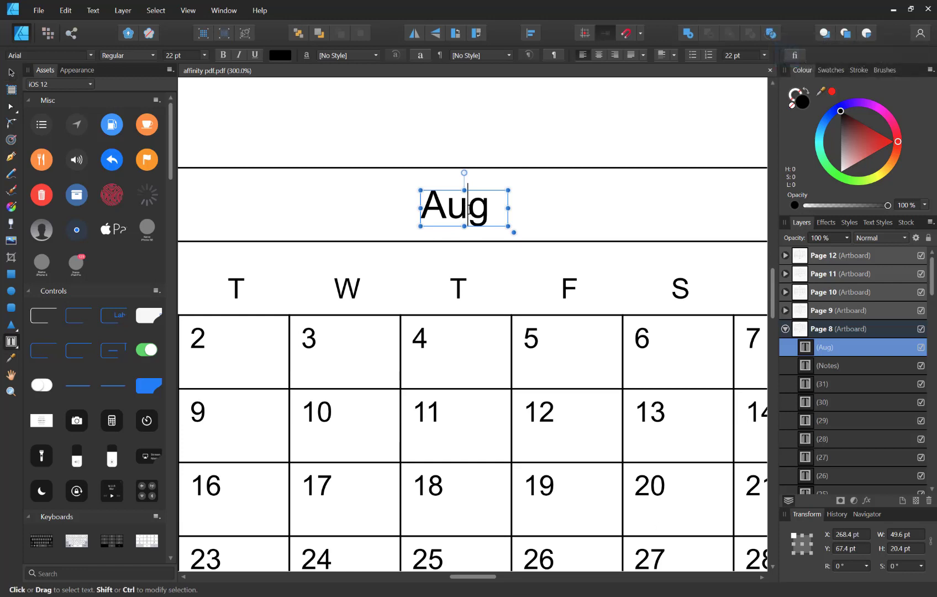
drag(522, 208, 623, 208)
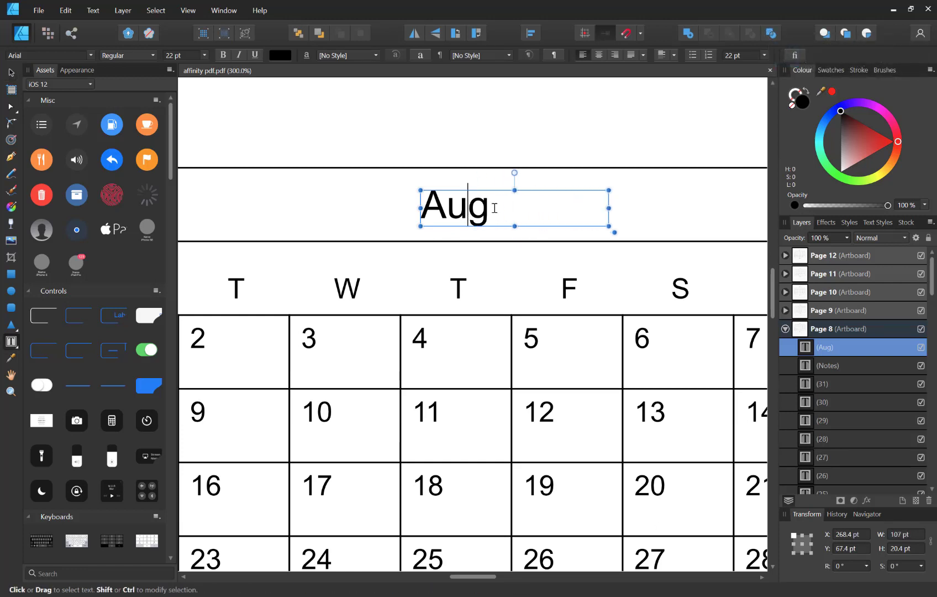
click(494, 208)
text(ust 21)
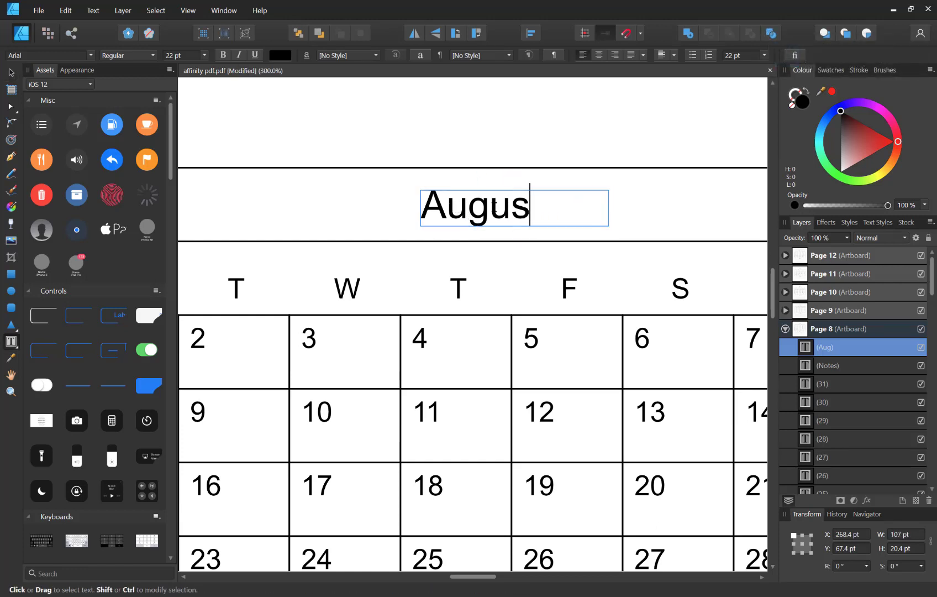
Make the Thursday column heading T on Page 8 bold.
click(470, 283)
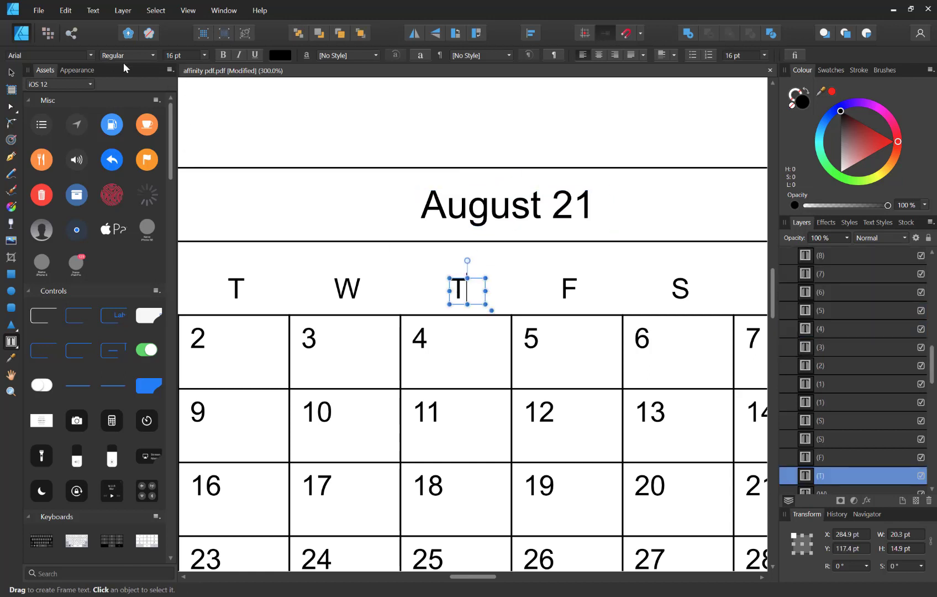
double_click(458, 293)
key(Escape)
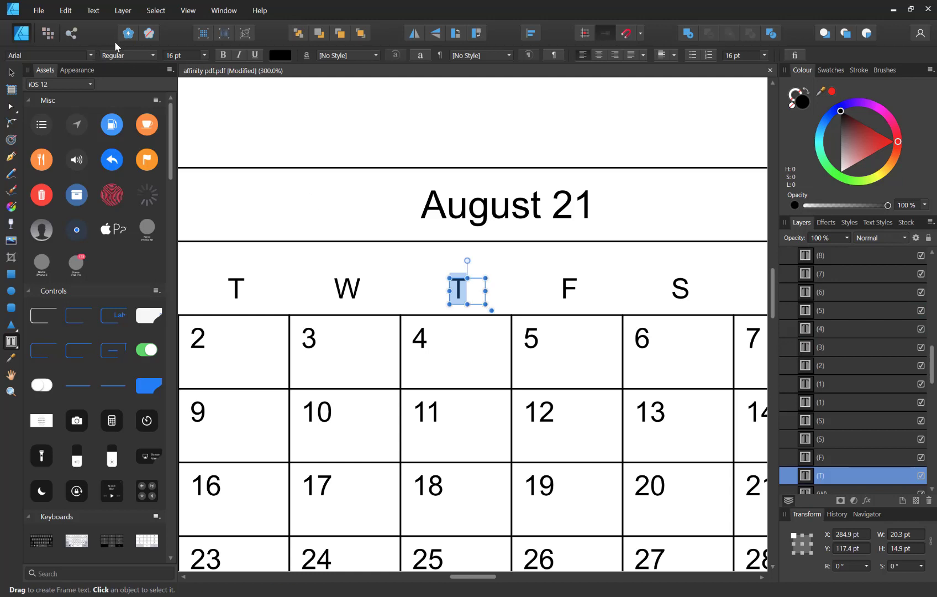
click(223, 54)
Make the Wednesday column heading W on Page 8 bold.
click(358, 290)
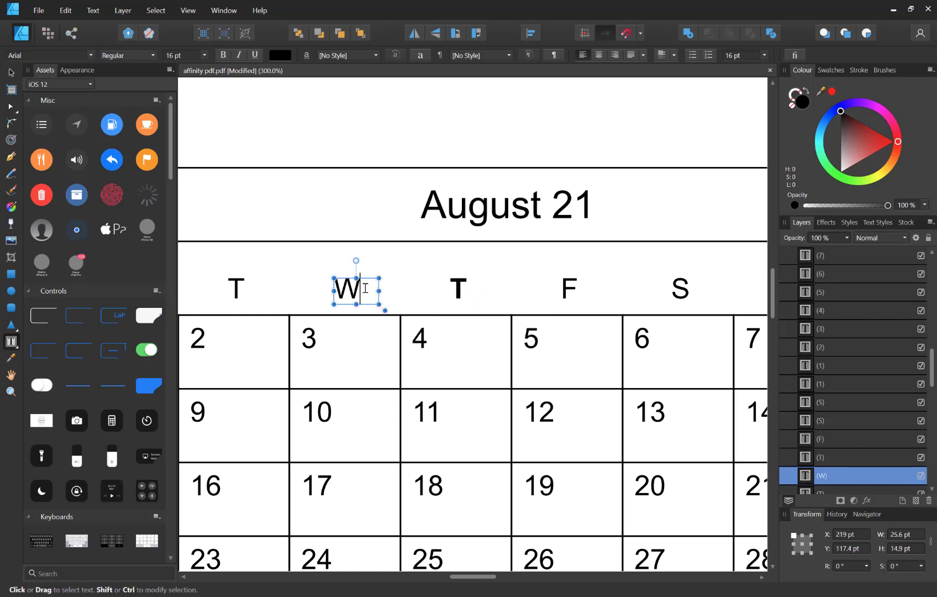
double_click(355, 291)
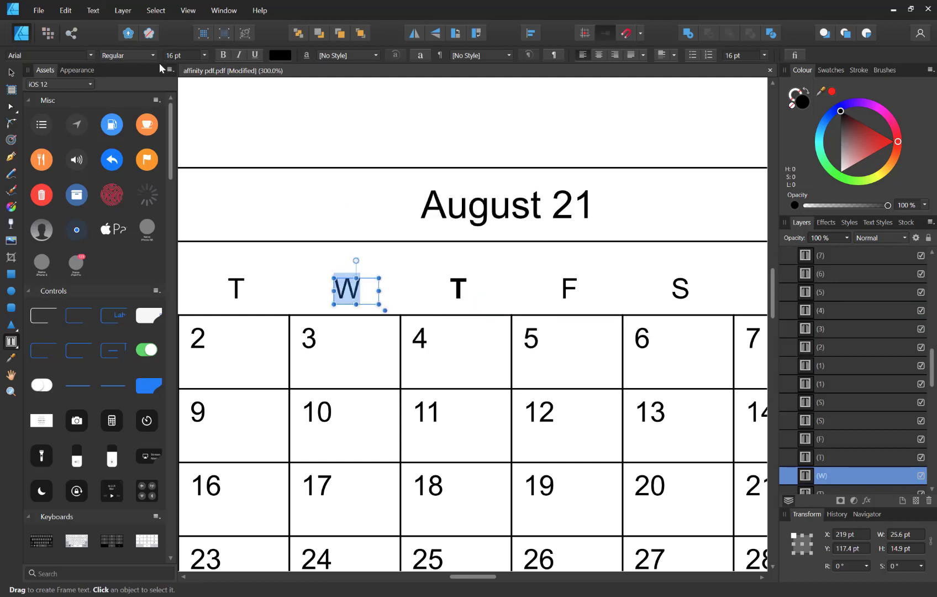
click(223, 55)
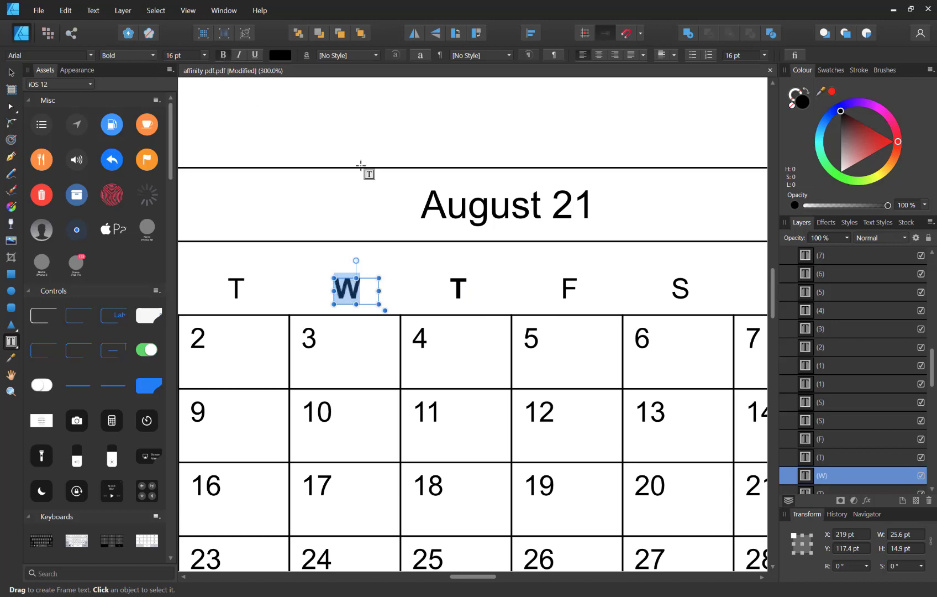